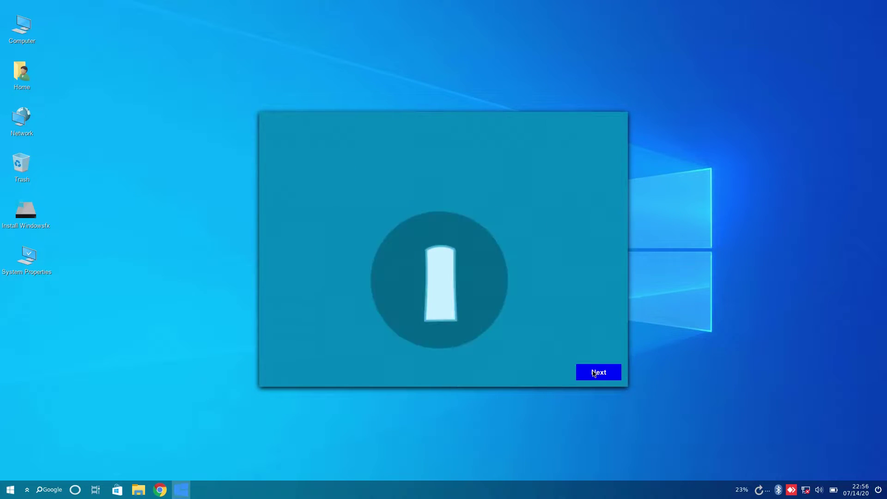
- Choose English as the initial system language and start the Windowsfx installation
click(593, 372)
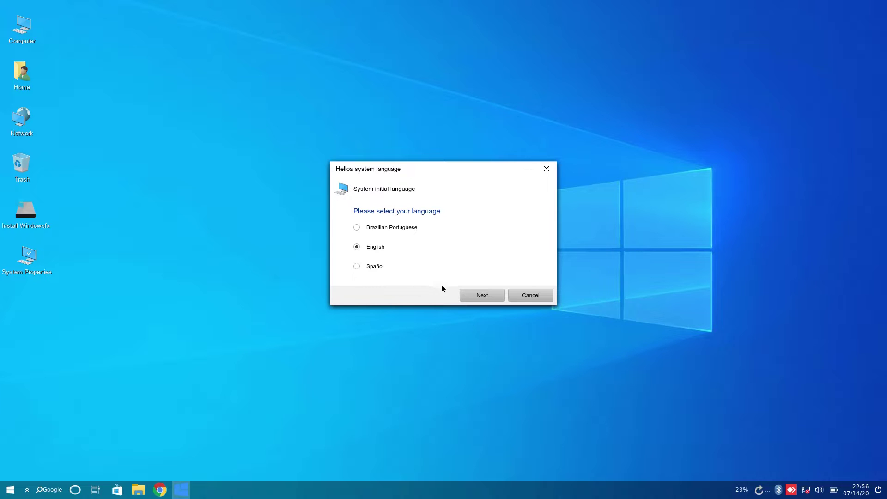
click(475, 295)
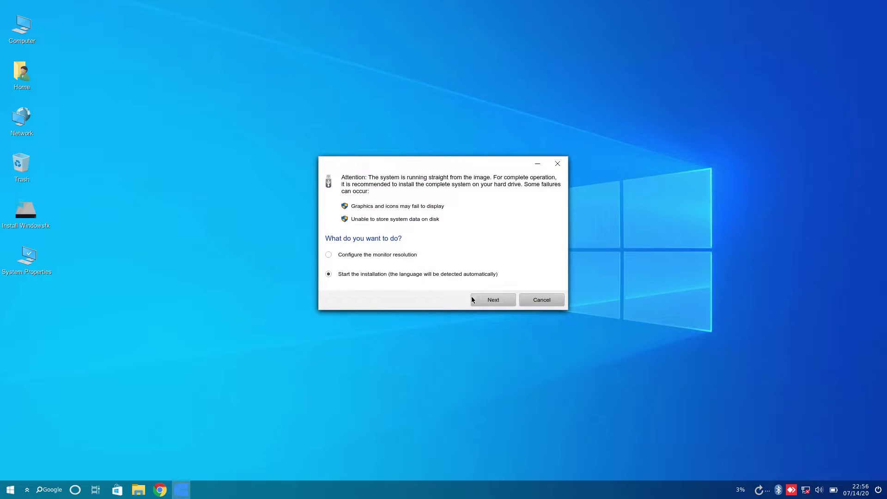
click(494, 300)
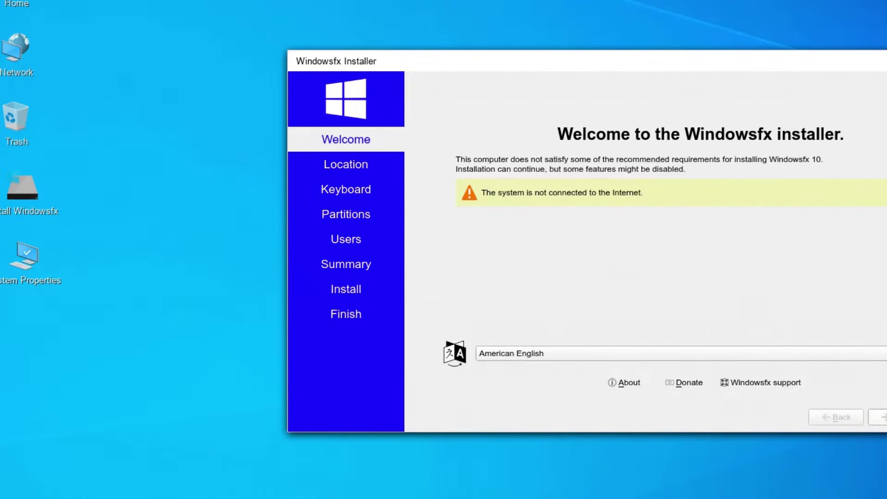
- Accept American English, the America/New York location and the default keyboard layout in the installer
click(882, 417)
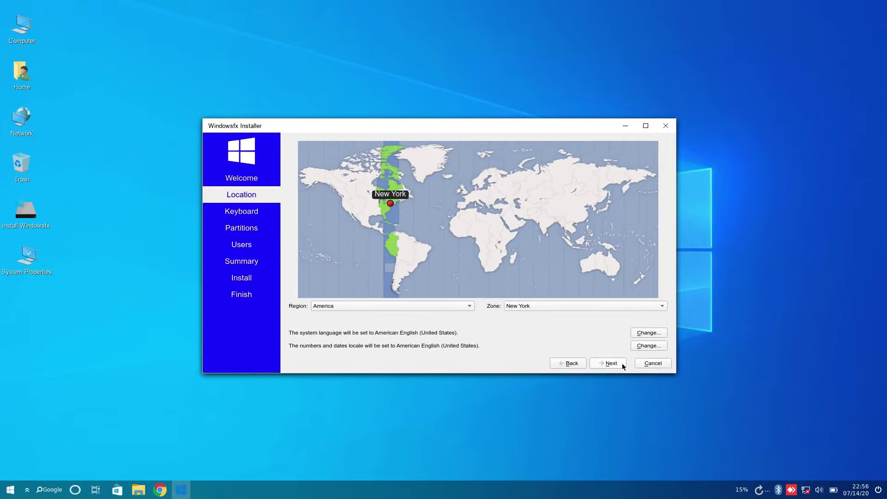
click(622, 363)
click(622, 363)
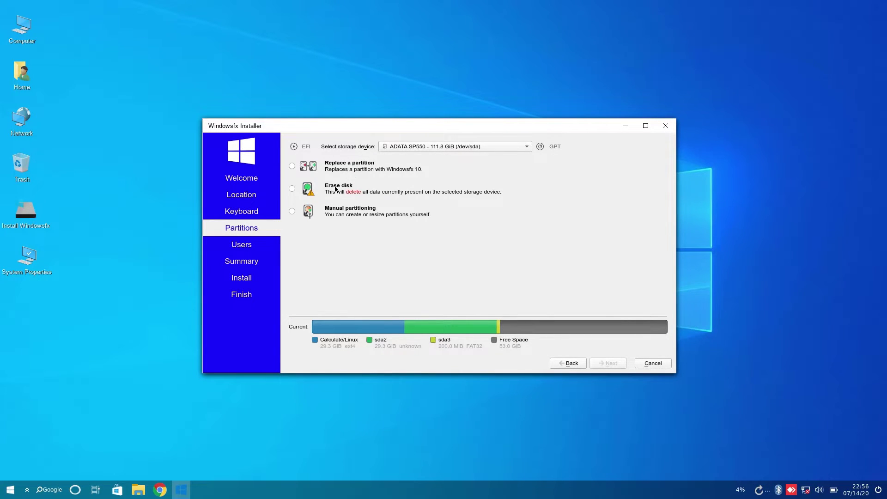
- Choose to erase the ADATA SP550 disk and confirm installing Windowsfx 10 on it
click(335, 189)
click(607, 364)
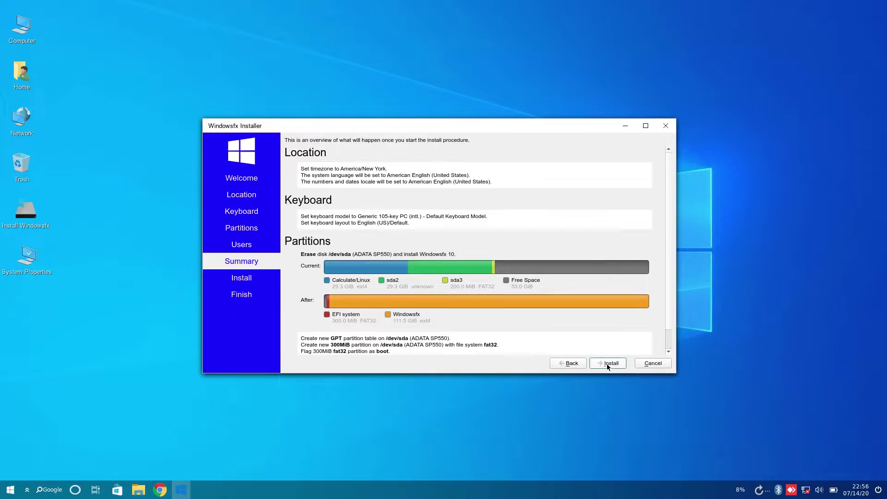
click(607, 364)
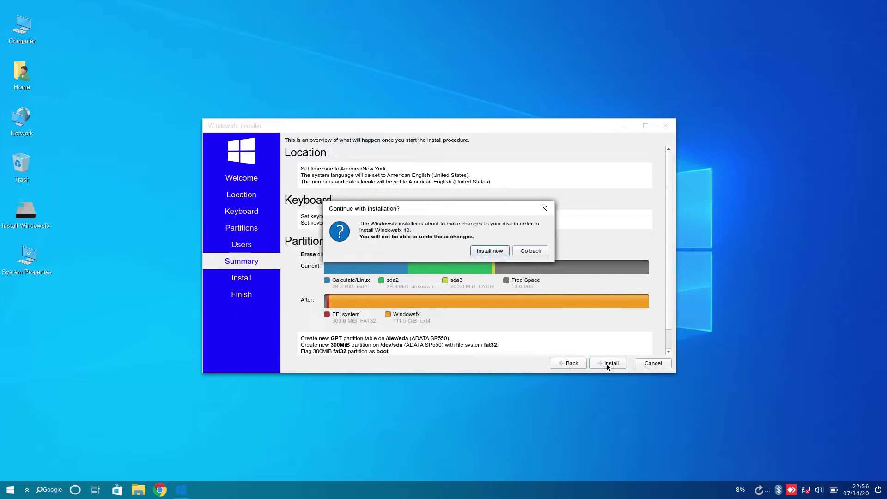
click(491, 251)
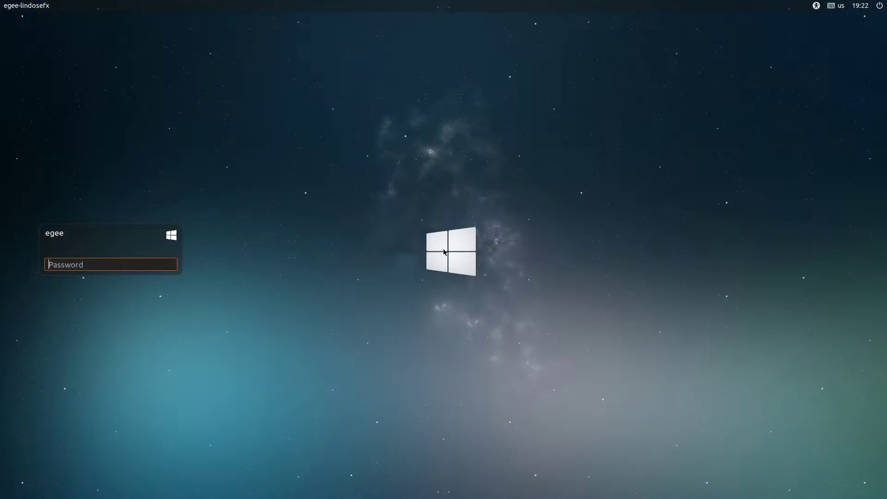
- Sign in to the newly installed system with the account password
text(a)
key(Return)
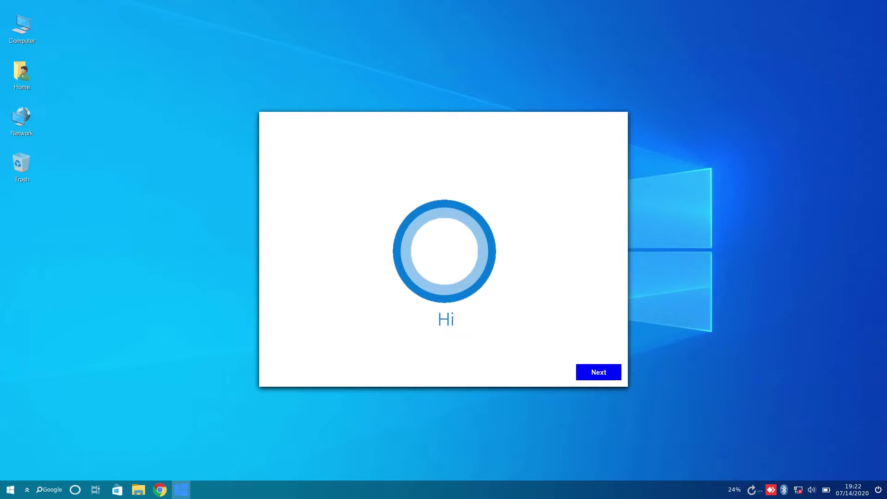
- Connect to the YEET-5G_Ext wireless network and dismiss the connection notification
click(794, 488)
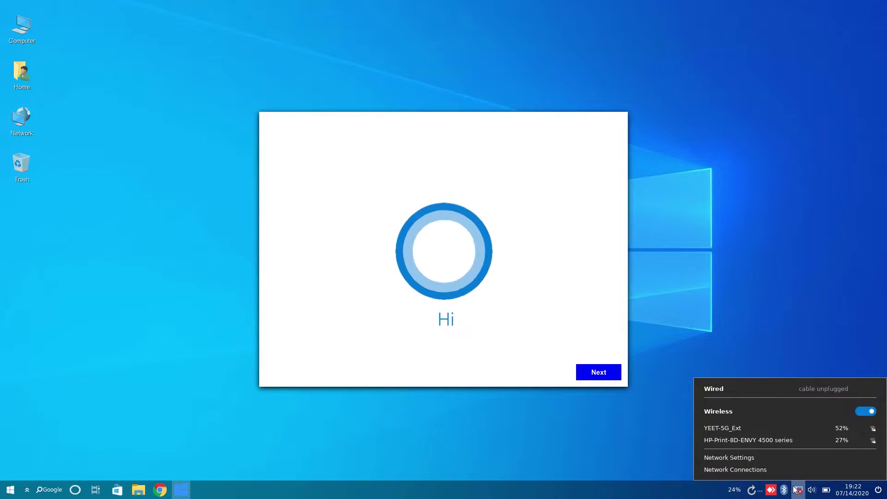
click(785, 426)
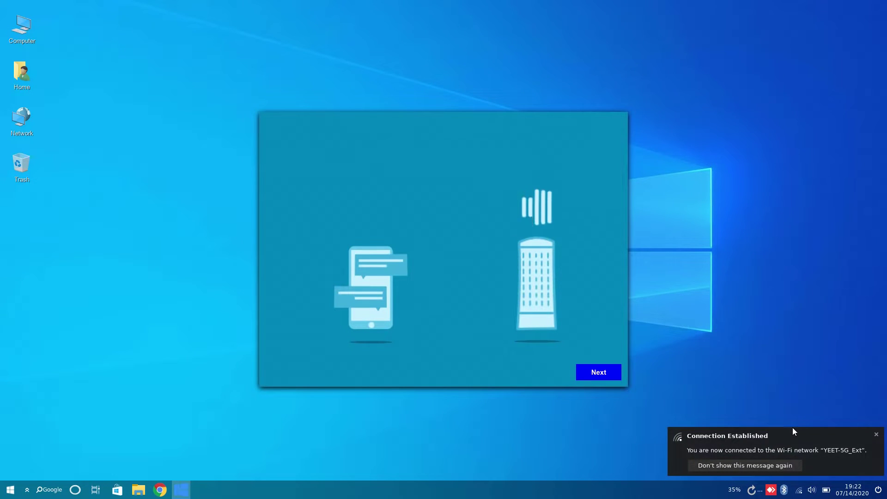
click(874, 436)
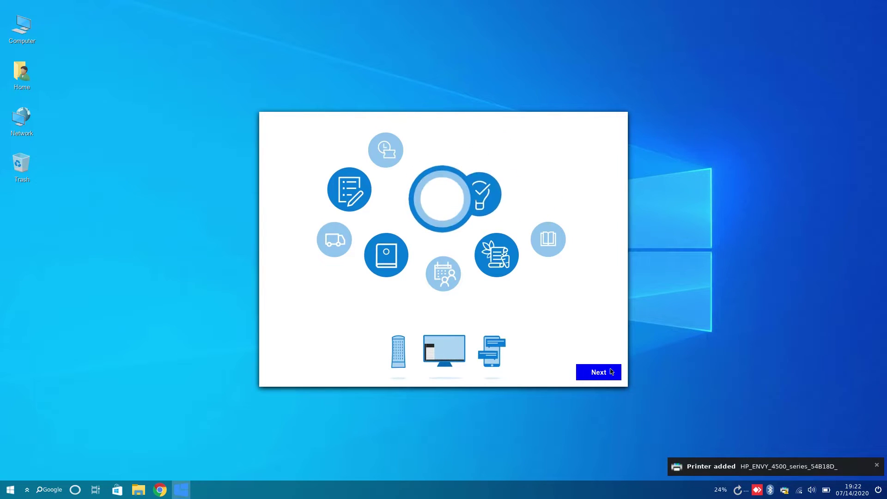
- Leave the welcome introduction and apply the proprietary, tested nvidia-driver-440 graphics driver
click(599, 373)
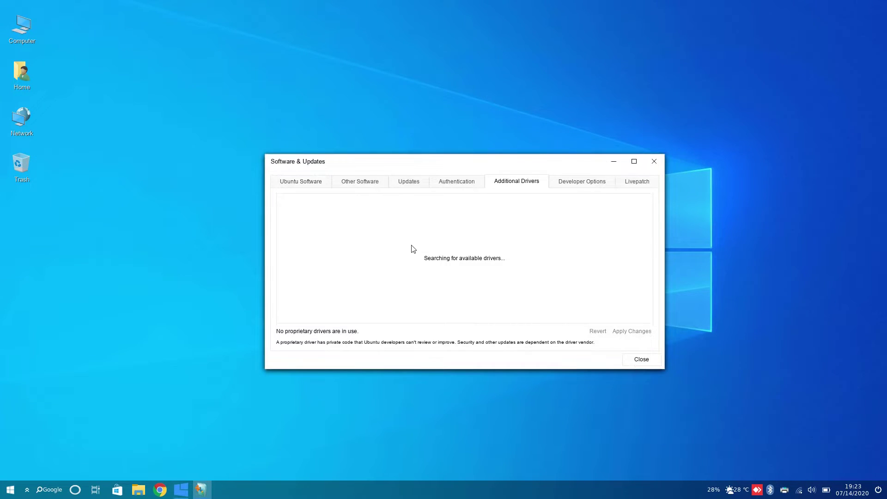
click(299, 222)
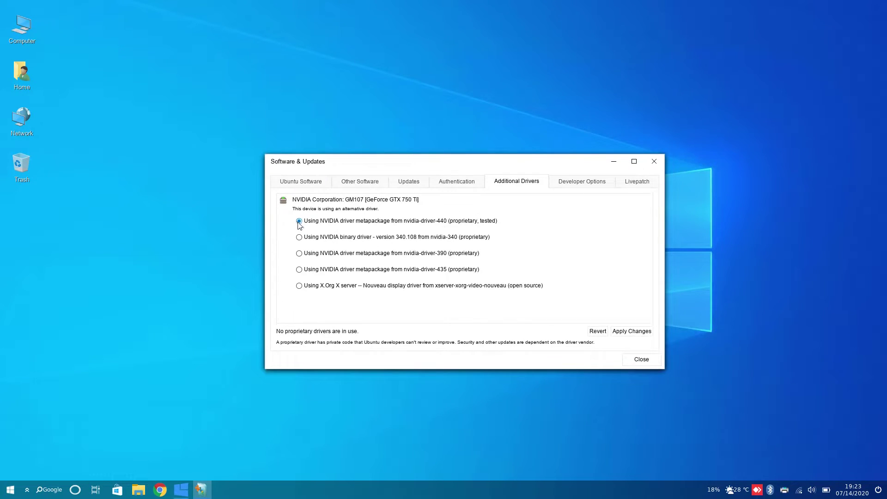
click(626, 330)
- Examine the calendar, battery, sound and printer indicators while the driver changes are being applied
click(852, 489)
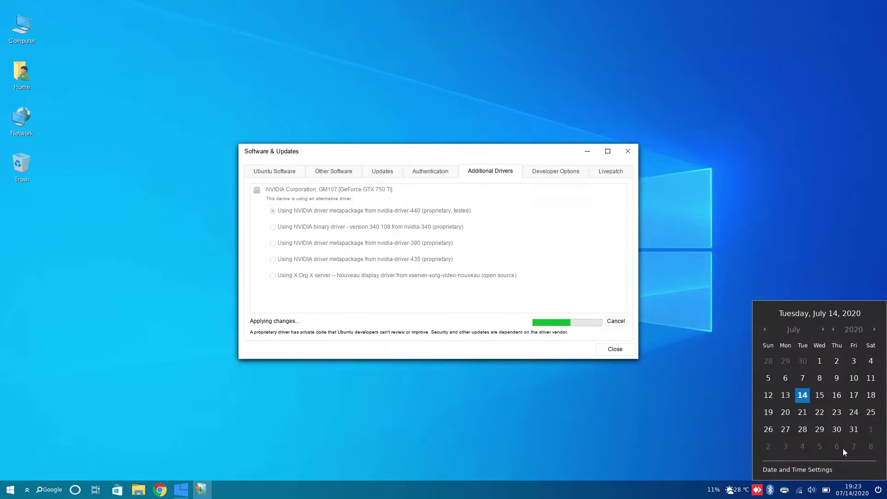
click(826, 489)
click(825, 490)
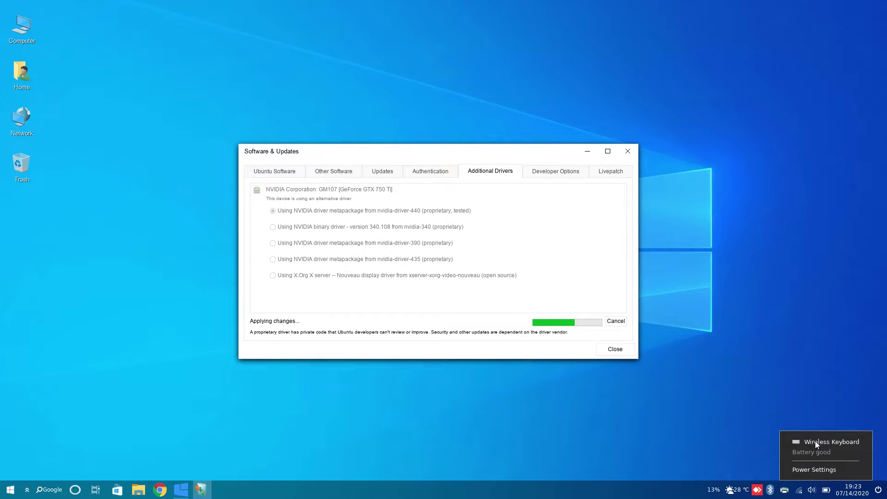
click(809, 494)
click(809, 494)
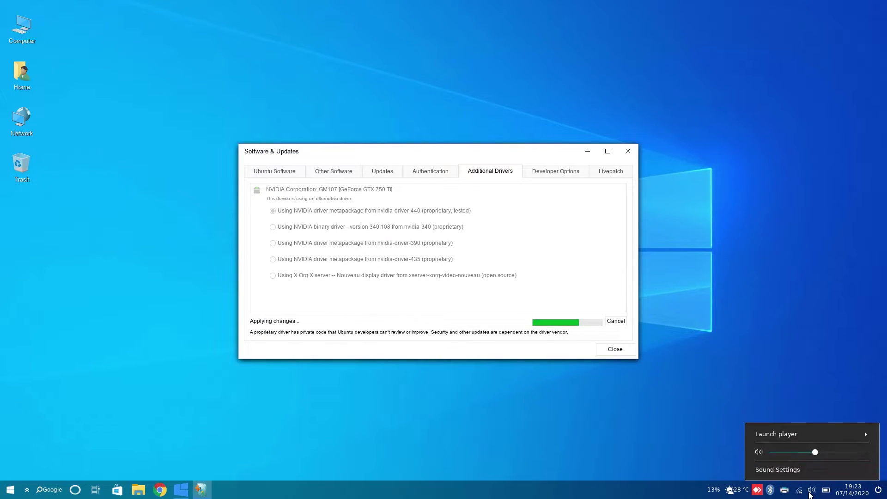
click(784, 489)
click(784, 489)
click(784, 489)
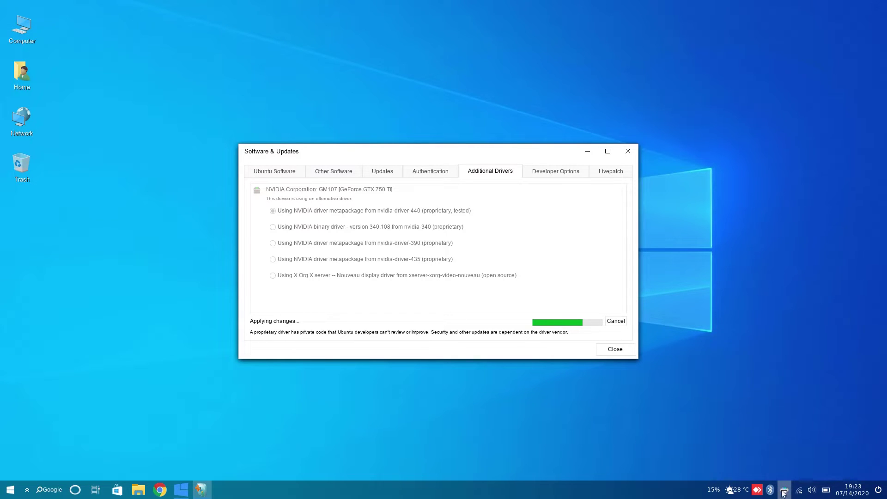
- Pair the smartphone over Bluetooth and connect it from the list of Bluetooth devices
click(771, 491)
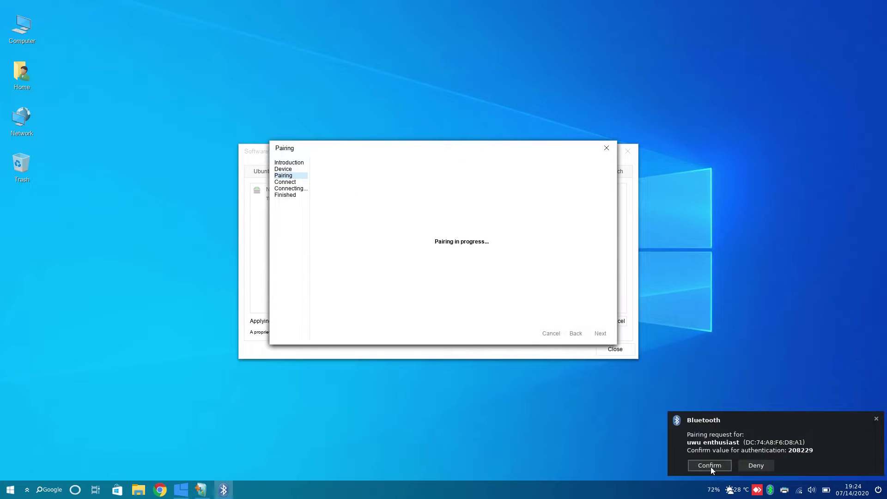
click(709, 465)
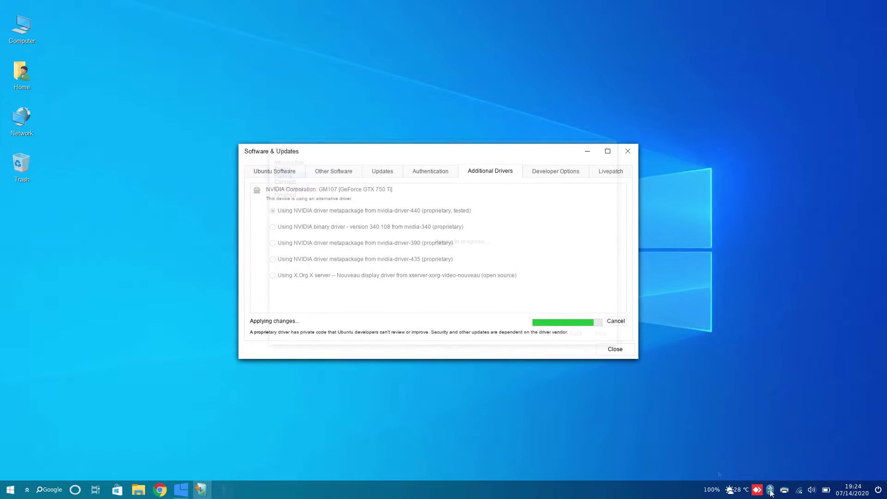
right_click(769, 489)
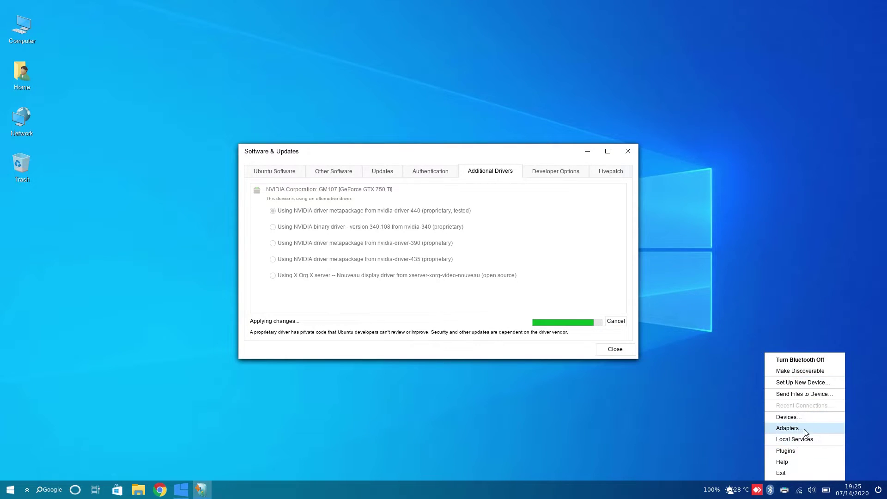
click(785, 417)
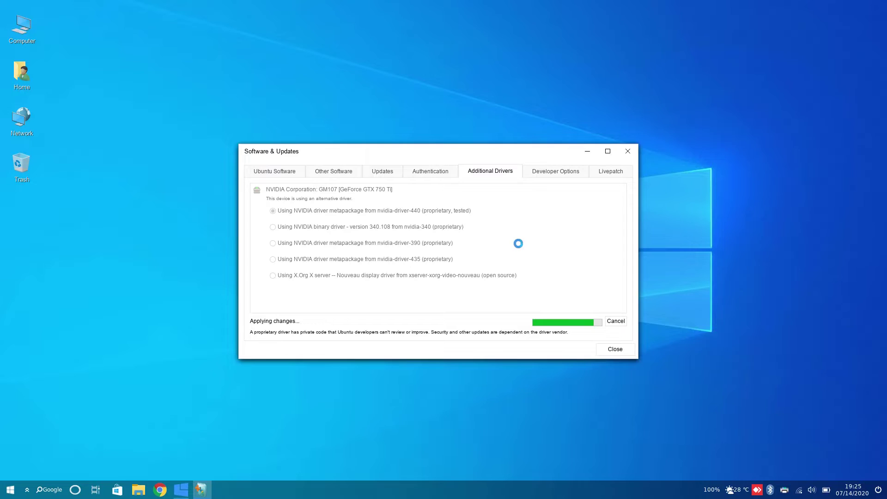
click(688, 201)
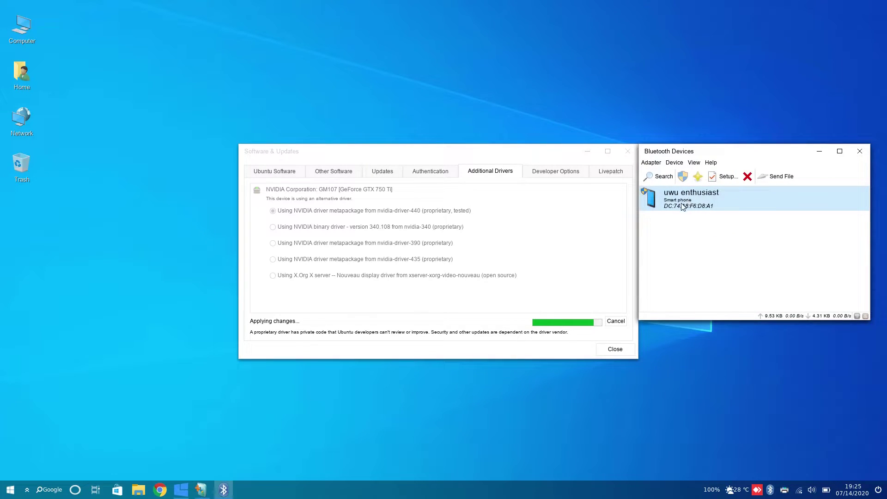
right_click(682, 206)
click(707, 214)
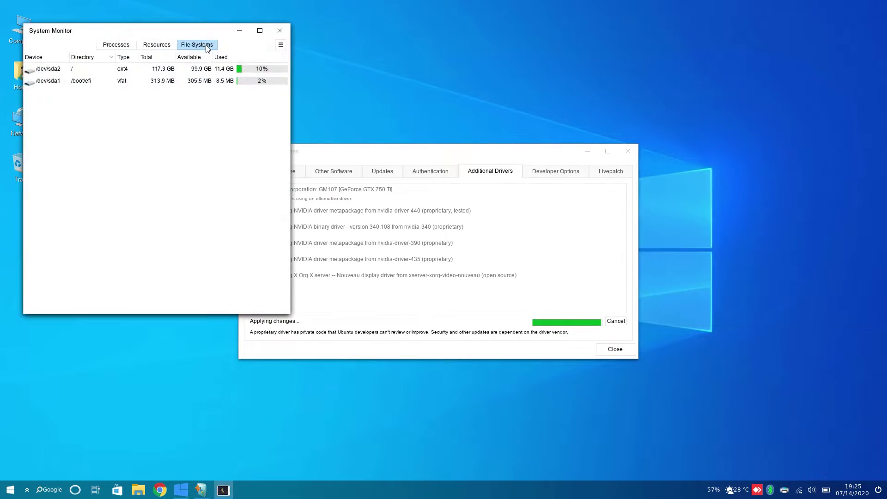
- Examine the resource usage and running processes in System Monitor, and close it
click(149, 47)
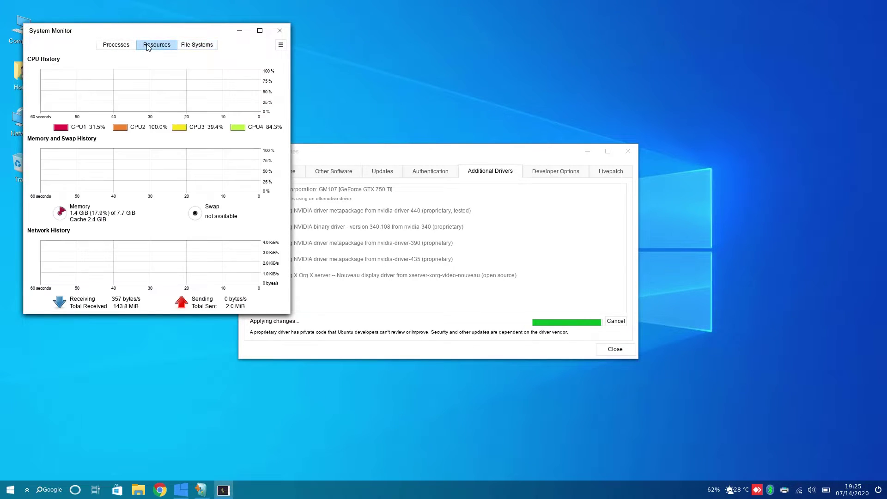
click(114, 45)
click(280, 31)
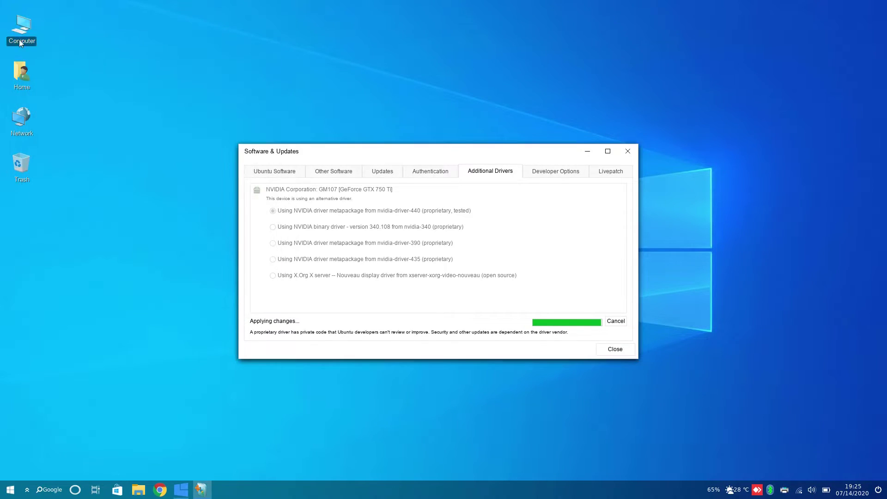
- View the computer's drives in the file manager and go to the home folder
double_click(14, 36)
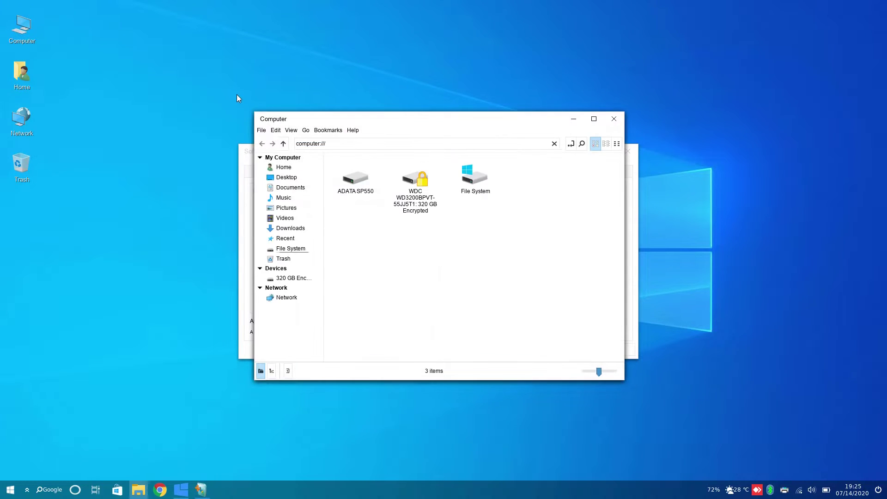
click(287, 169)
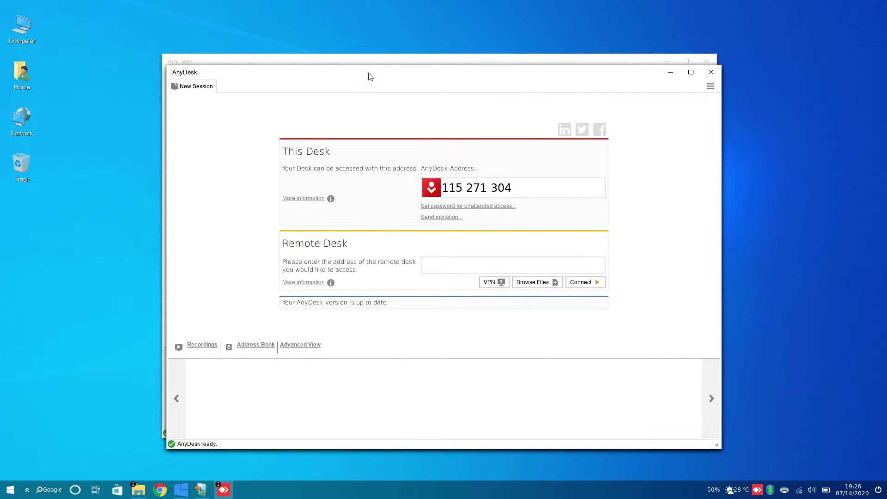
- Spread the overlapping AnyDesk windows apart across the desktop
drag(369, 76, 518, 70)
drag(274, 64, 171, 34)
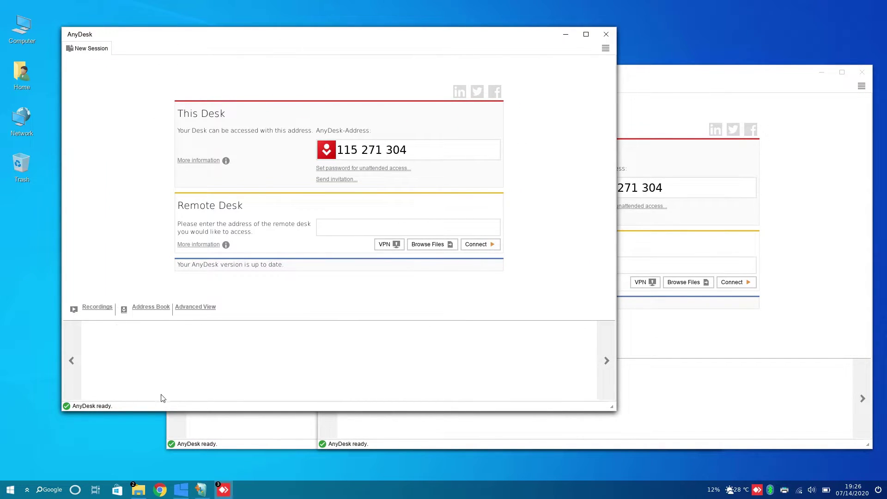
click(221, 433)
drag(495, 73, 421, 95)
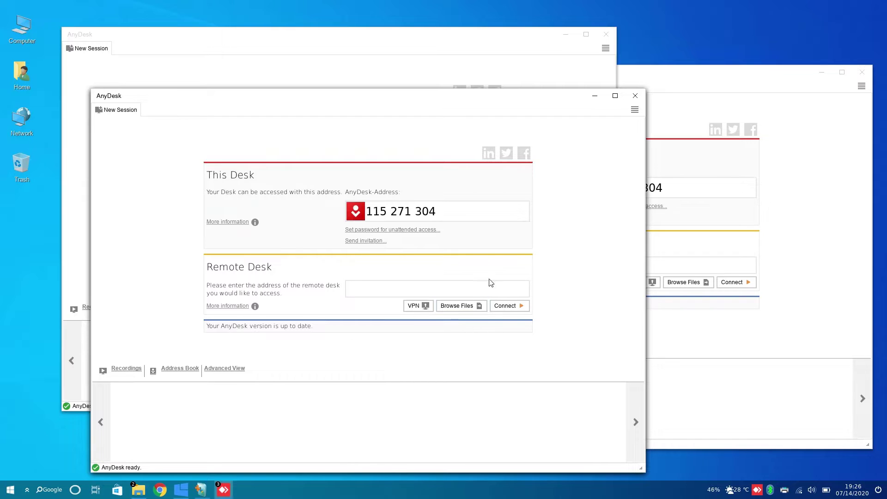
click(476, 307)
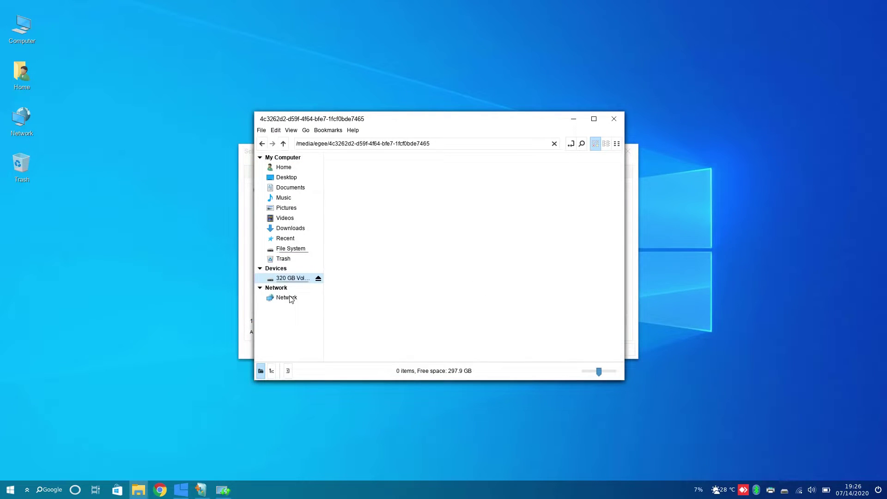
- Browse the network to EGEE-WORKSTATION and open its shared Public folder
click(291, 298)
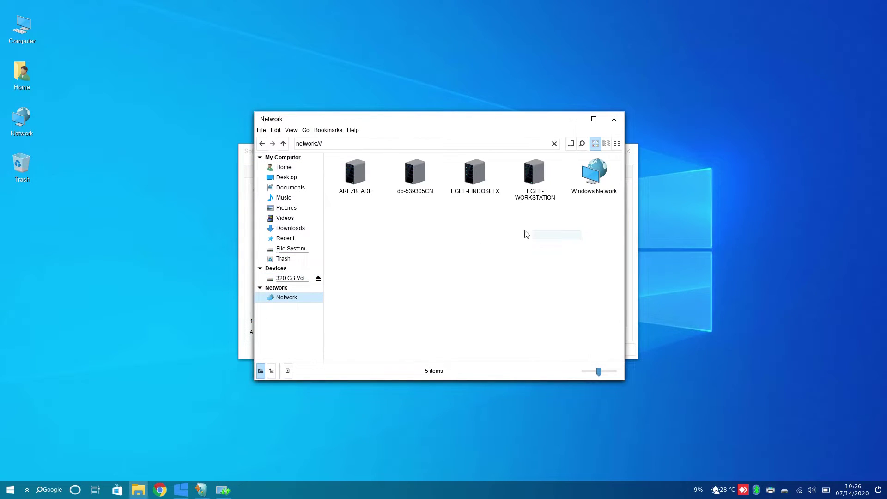
drag(563, 239, 325, 159)
click(461, 264)
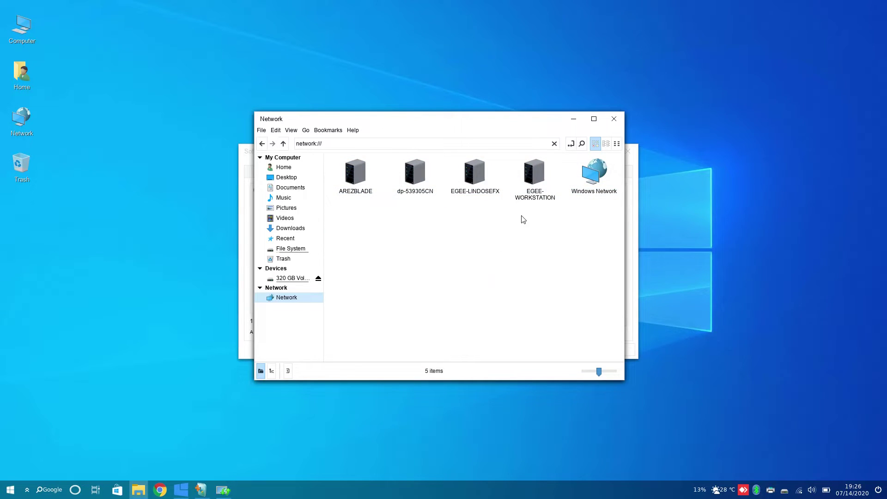
double_click(535, 175)
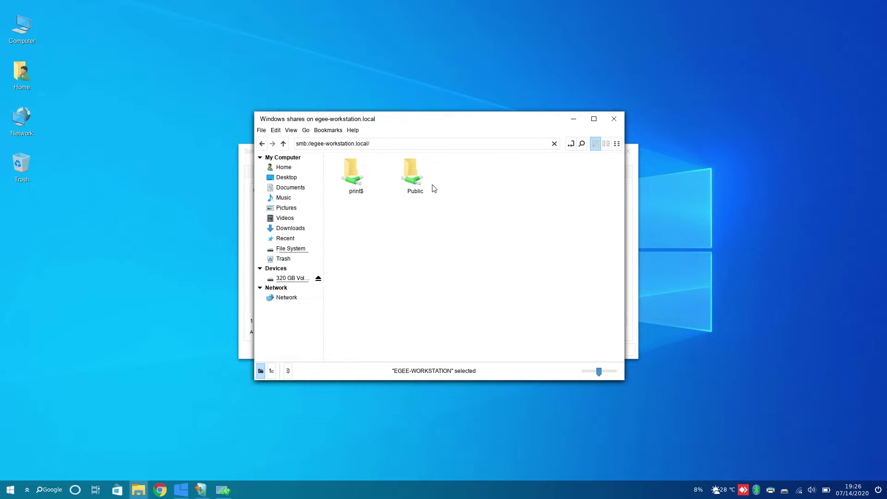
double_click(415, 180)
- Share the home folder's Public folder as Public, allowing others to create and delete files and giving guests access
right_click(358, 226)
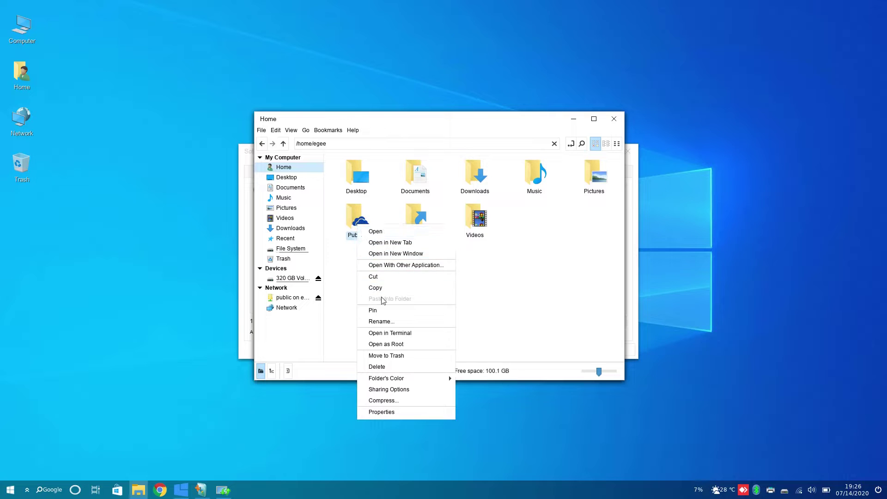
click(386, 389)
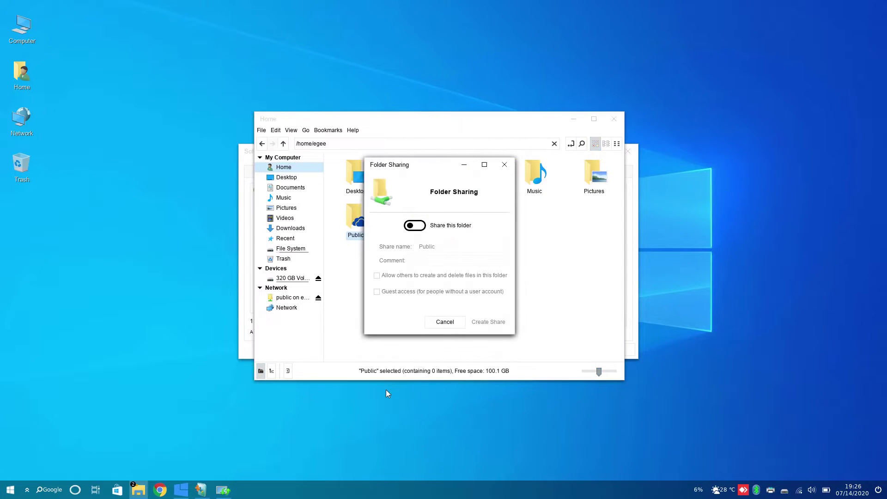
click(417, 225)
click(404, 277)
click(490, 326)
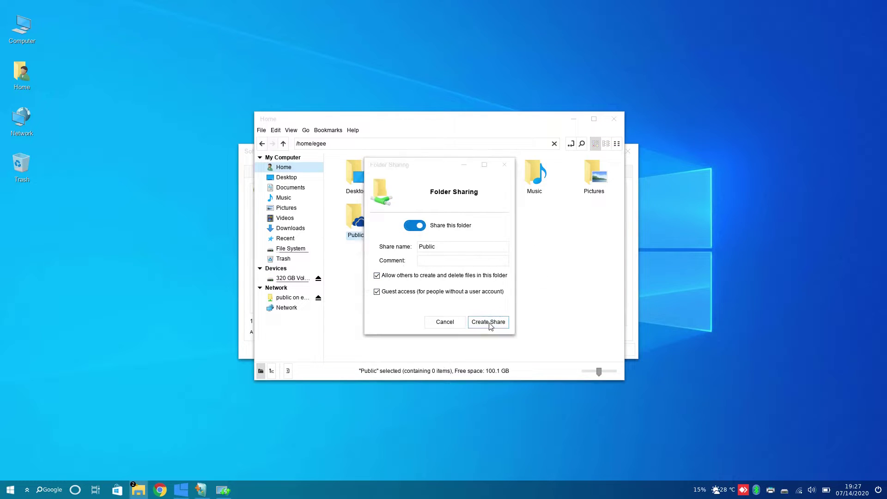
click(503, 297)
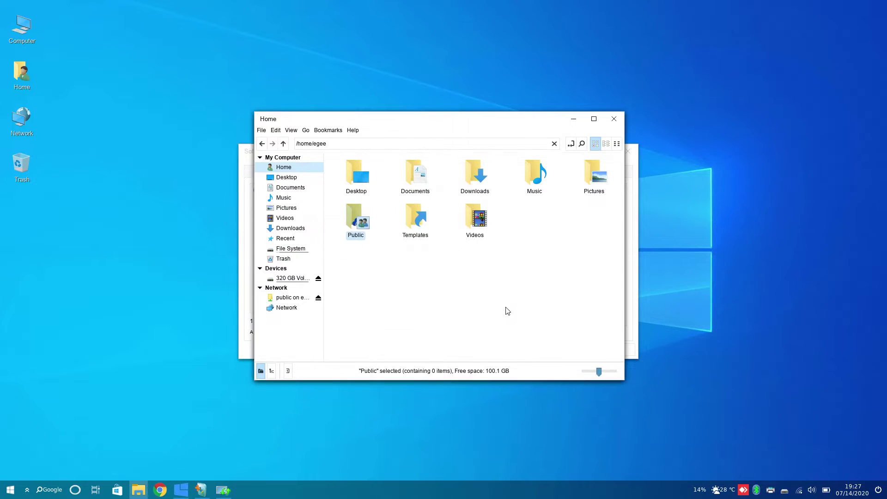
click(369, 274)
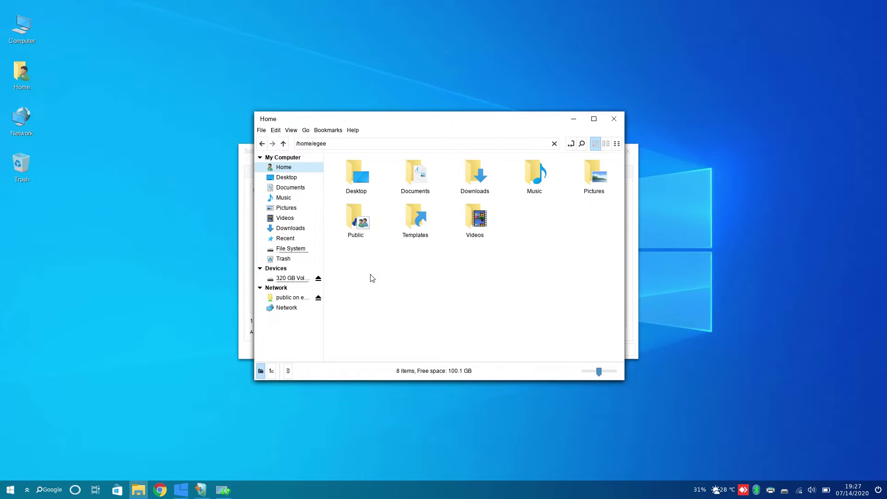
- Open the Helloa assistant, switch to the Software Updater and install the available updates
click(75, 489)
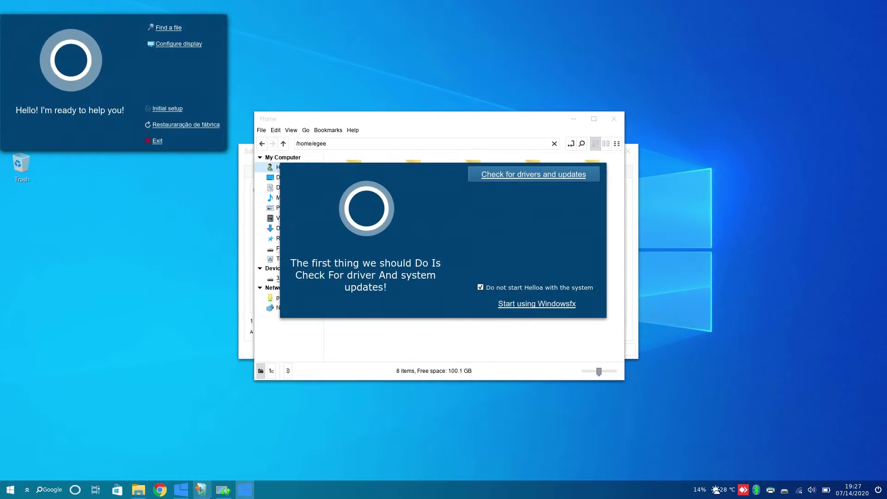
click(200, 489)
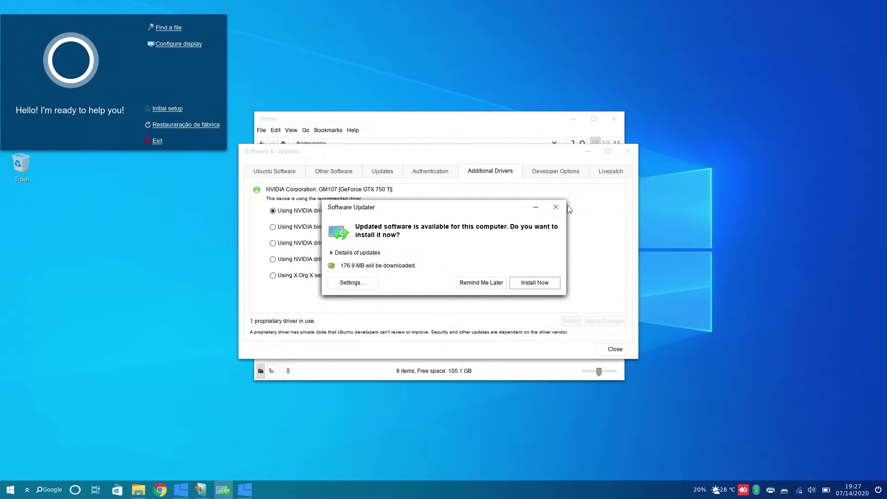
click(536, 282)
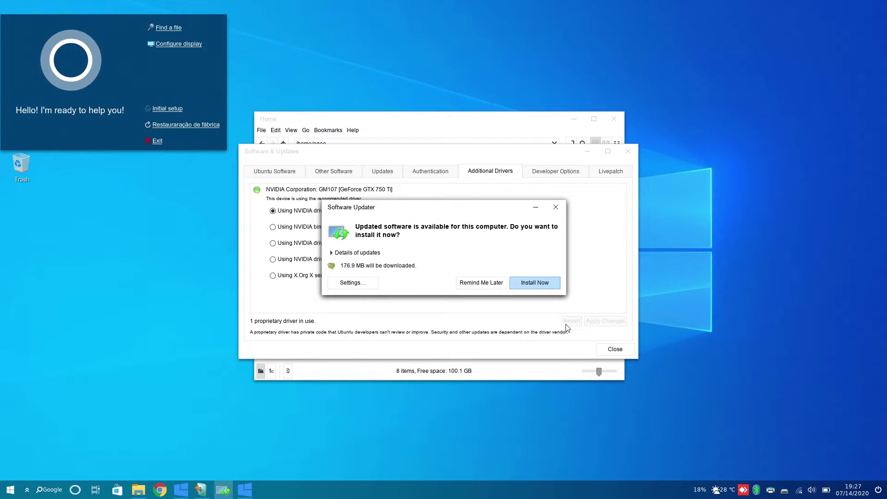
- Open a terminal in the Desktop folder and enlarge its text by two levels
right_click(320, 192)
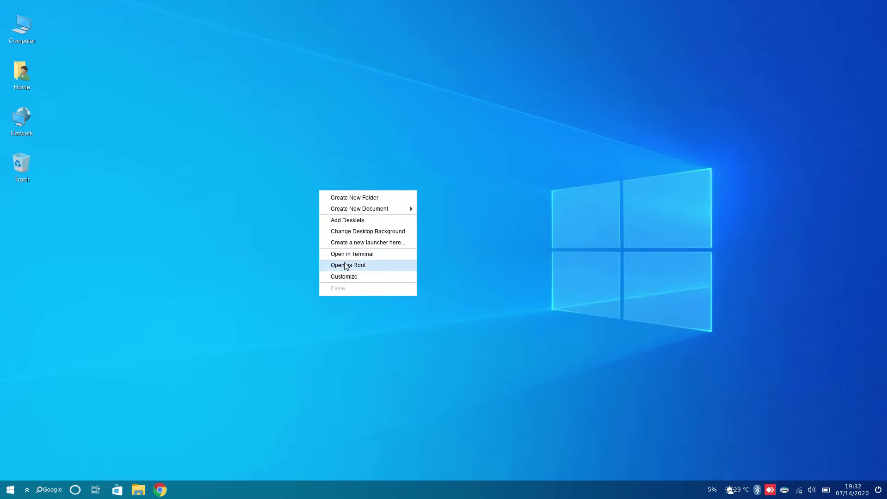
click(348, 254)
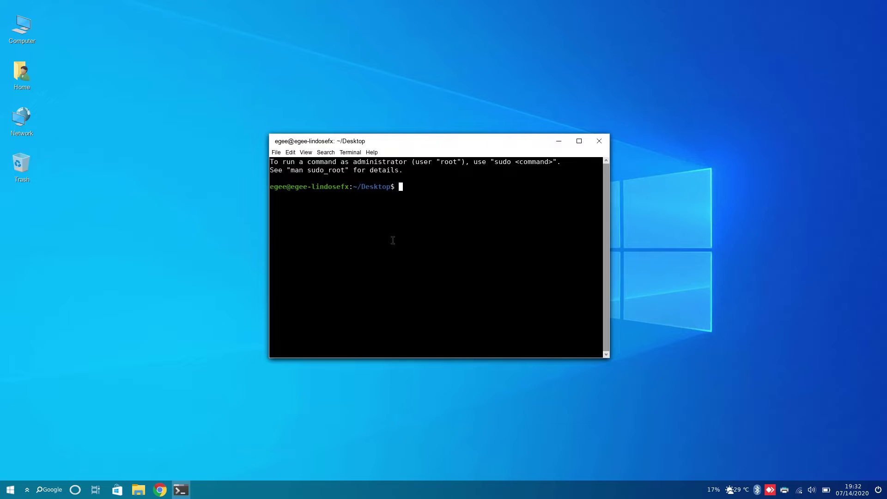
key(ctrl+plus)
key(ctrl+plus)
- Check disk usage, memory usage and system details in the terminal with df -h, free -h and neofetch
text(df -h)
key(Return)
text(free -h)
key(Return)
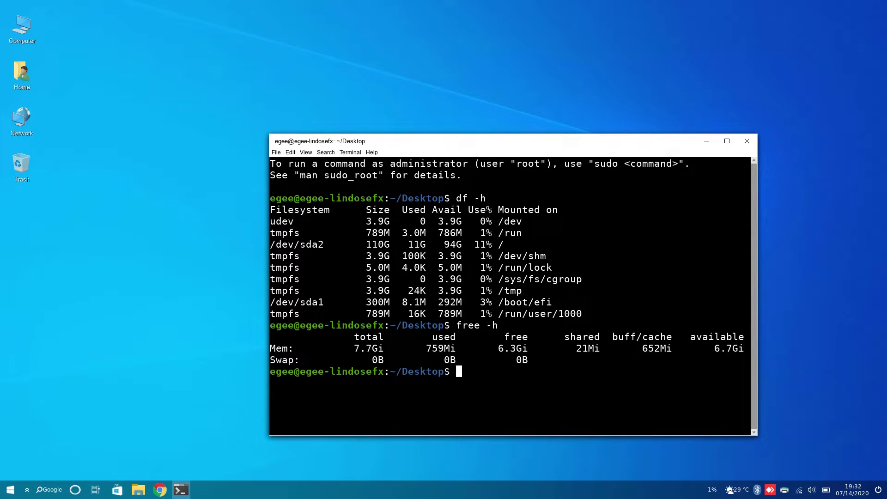
text(neofetch)
key(Return)
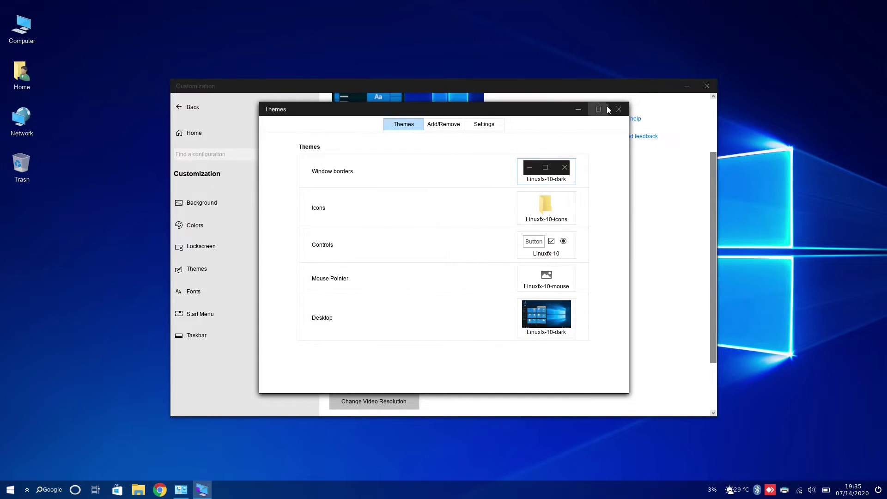
- Look through the available icon themes and try the Linuxfx-10-dark theme for the controls
click(546, 216)
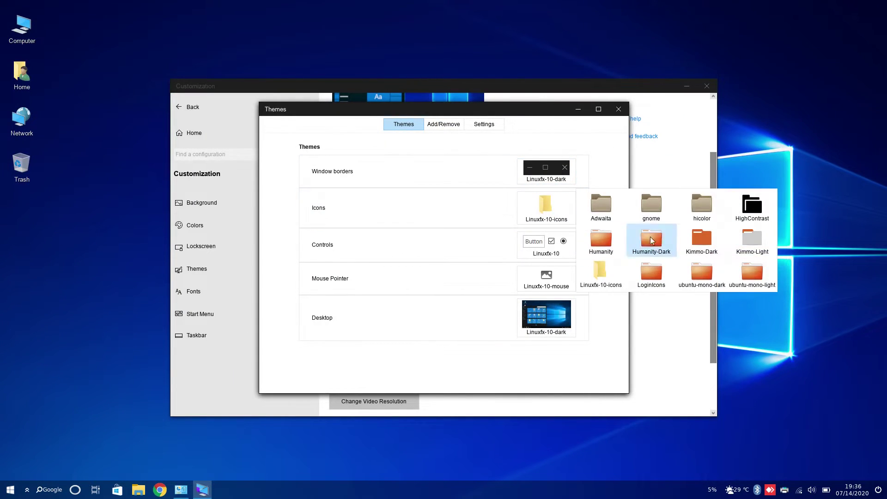
click(547, 249)
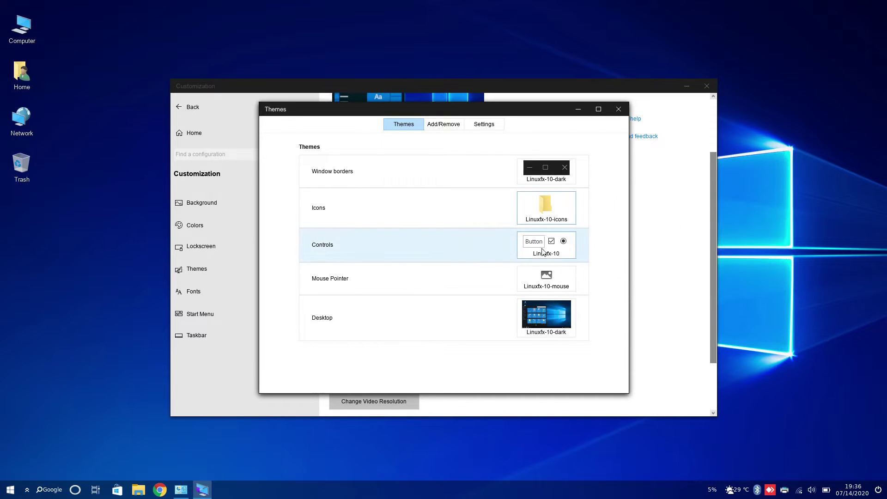
click(787, 249)
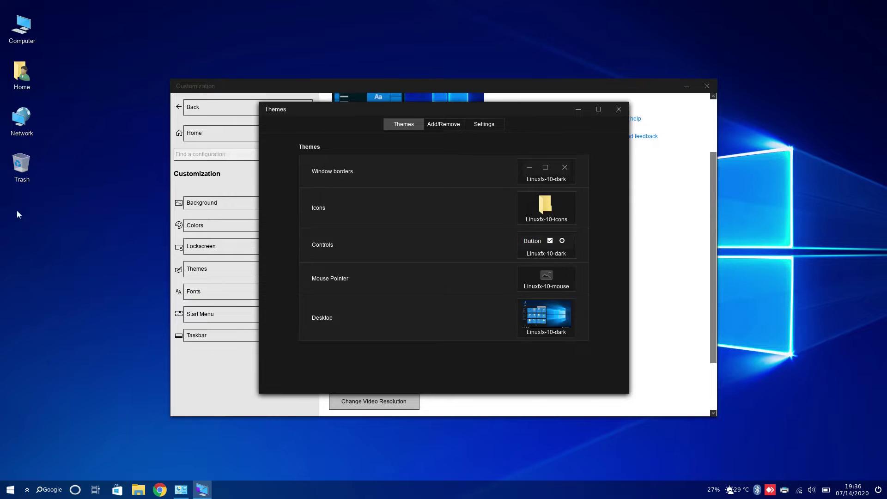
- Open the Home folder to view the dark controls theme and move its window clear of the Themes window
click(14, 74)
double_click(21, 73)
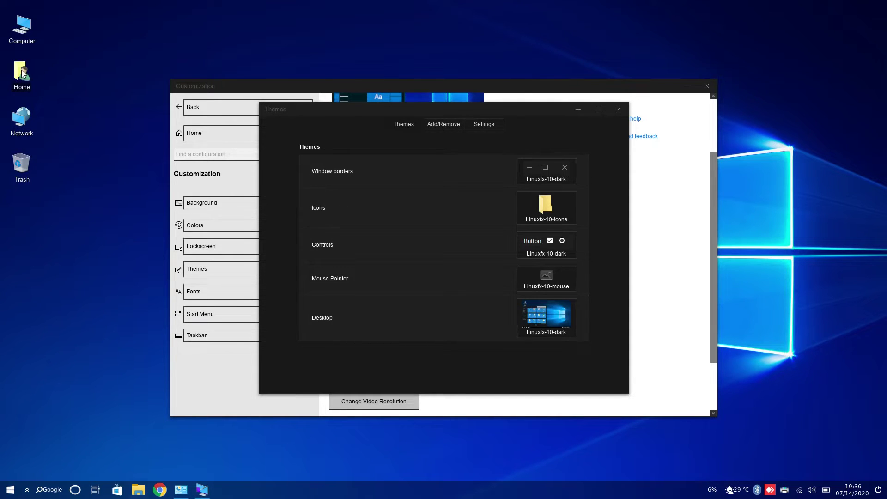
drag(445, 115, 245, 57)
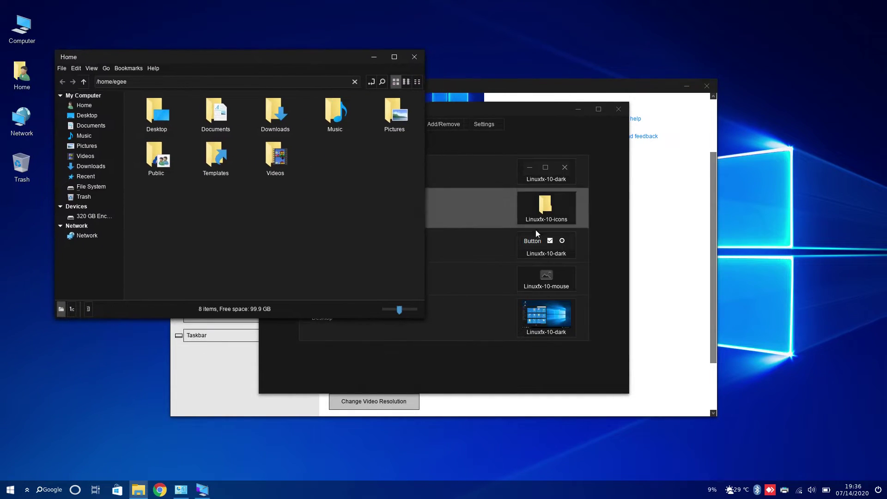
- Set the controls theme back to Linuxfx-10 and open the choices for the desktop theme
click(553, 251)
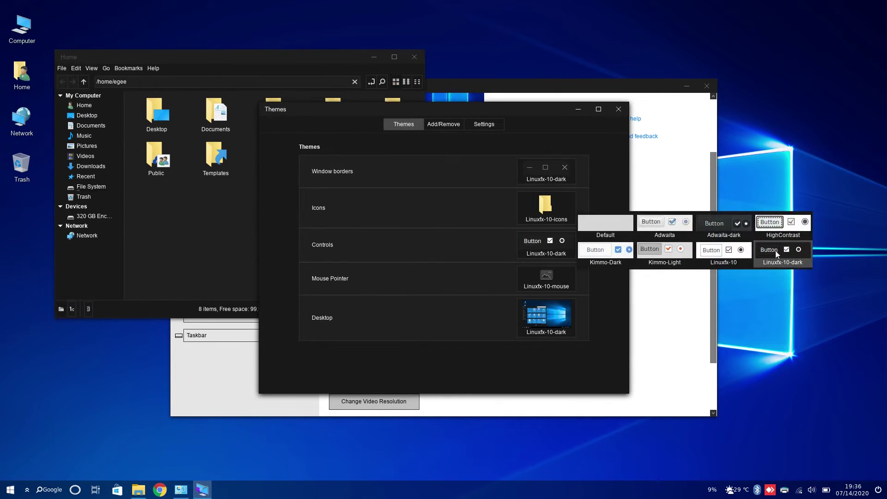
click(717, 257)
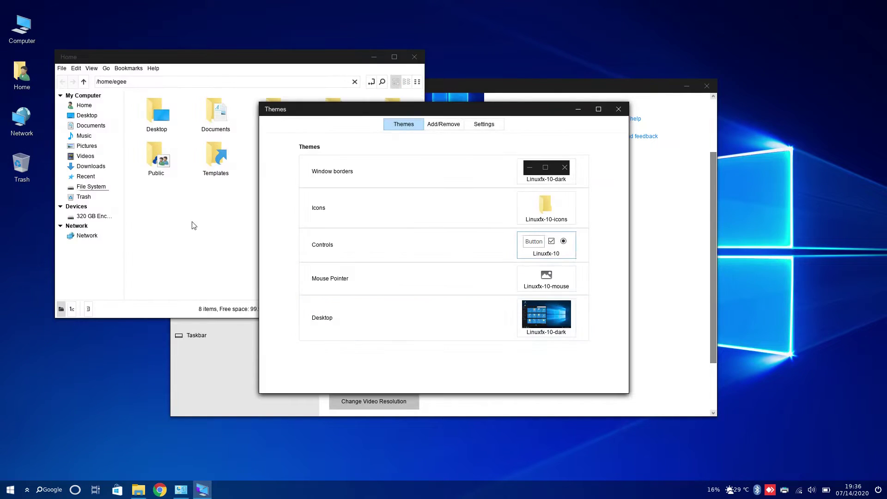
click(546, 315)
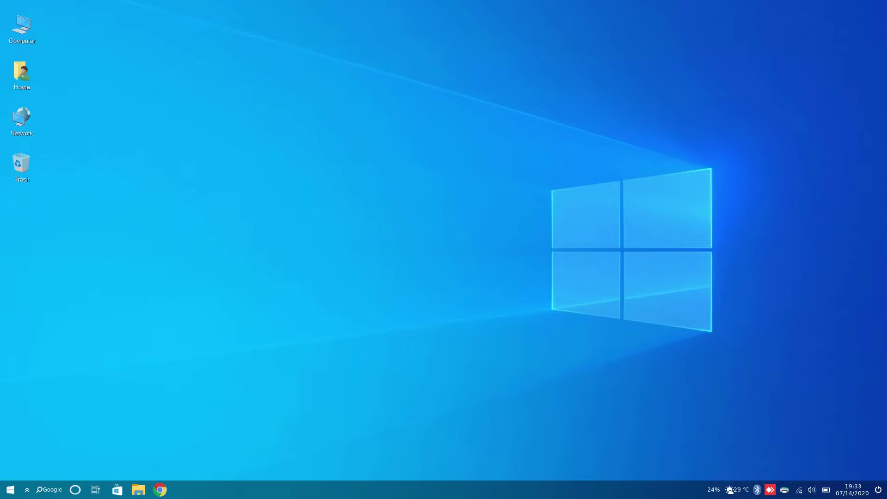
- Open the System section of Windowsfx settings, review the device and Windowsfx specifications, and open the related System Information page
click(11, 490)
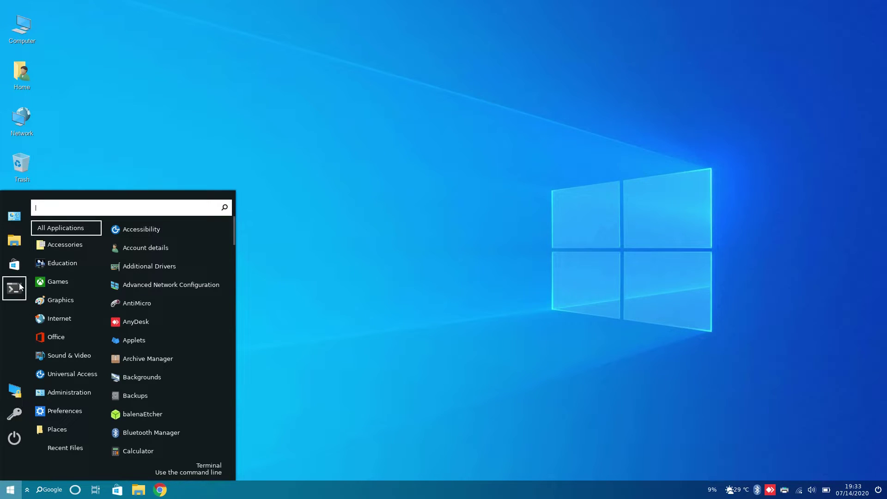
click(15, 217)
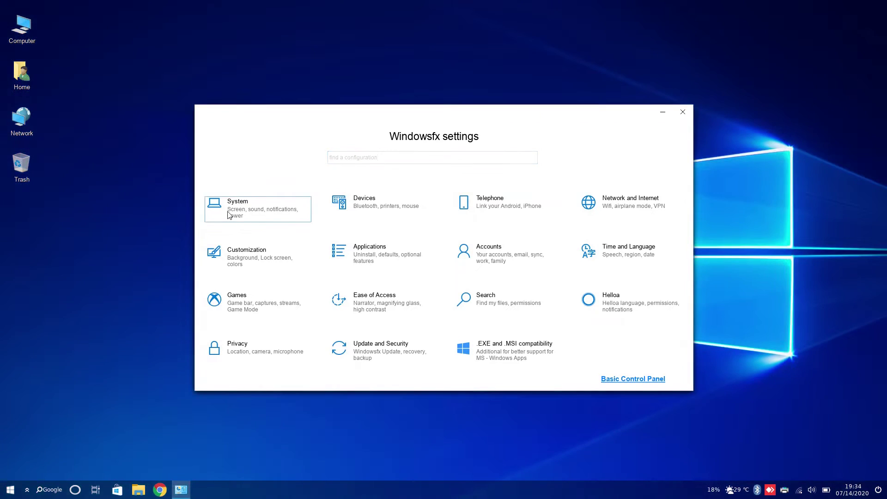
click(228, 213)
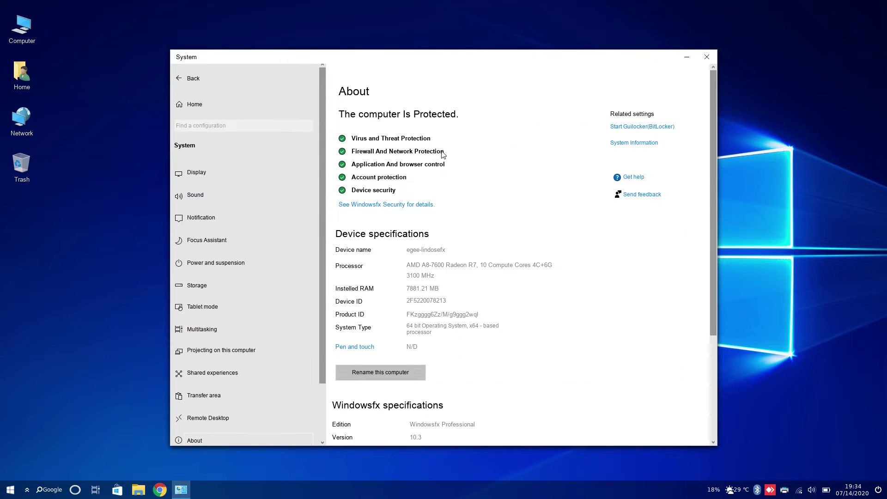
scroll(564, 155, down, 3)
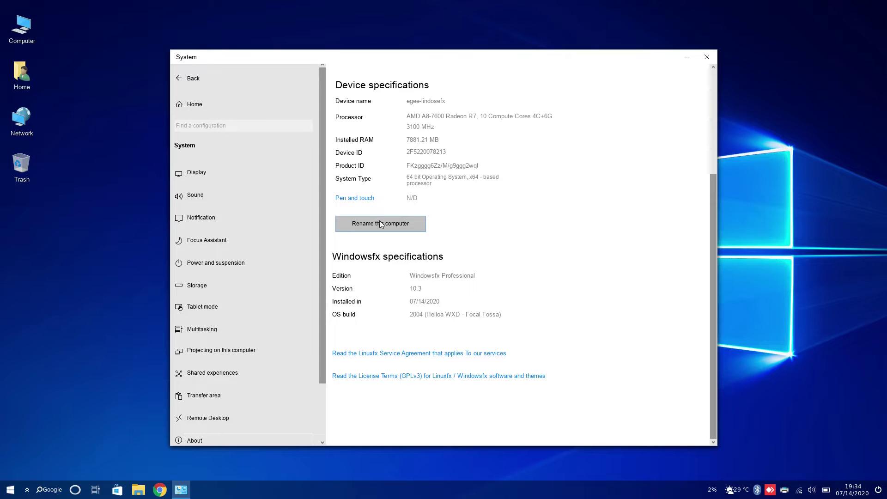
scroll(378, 231, up, 3)
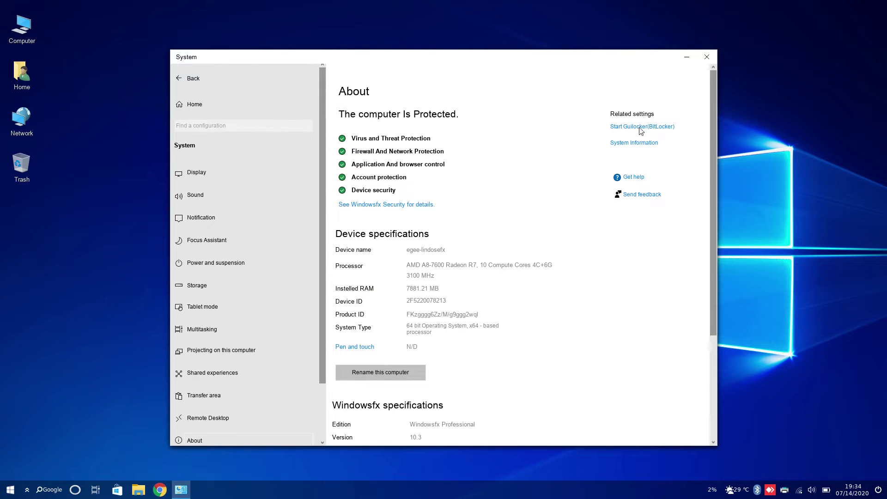
click(639, 143)
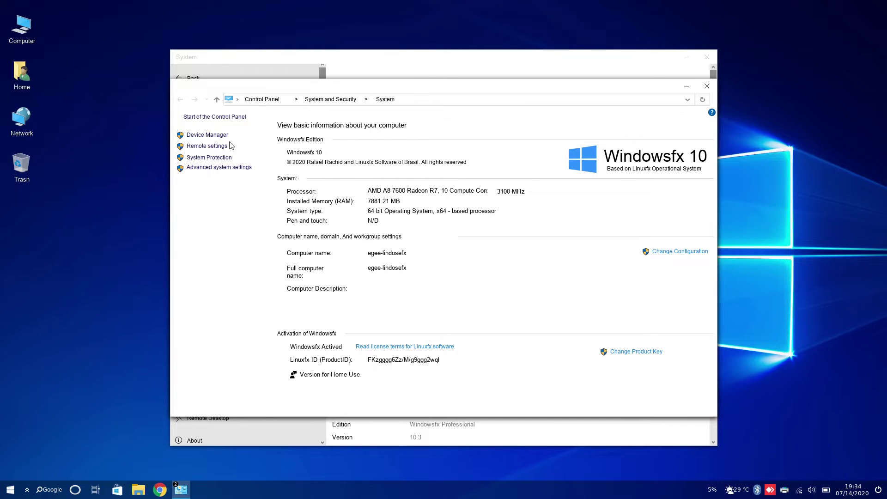
- Examine the display, environment variables, development and processor details in Device Manager, and close it
click(206, 134)
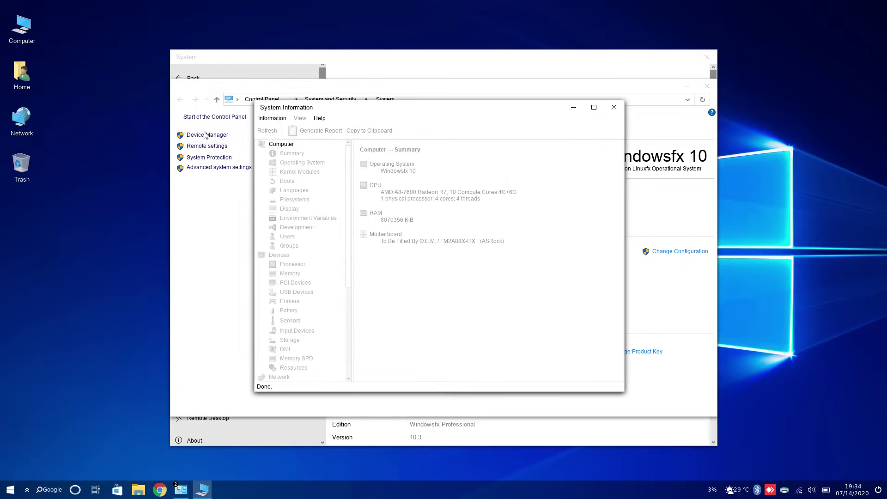
click(286, 209)
click(292, 219)
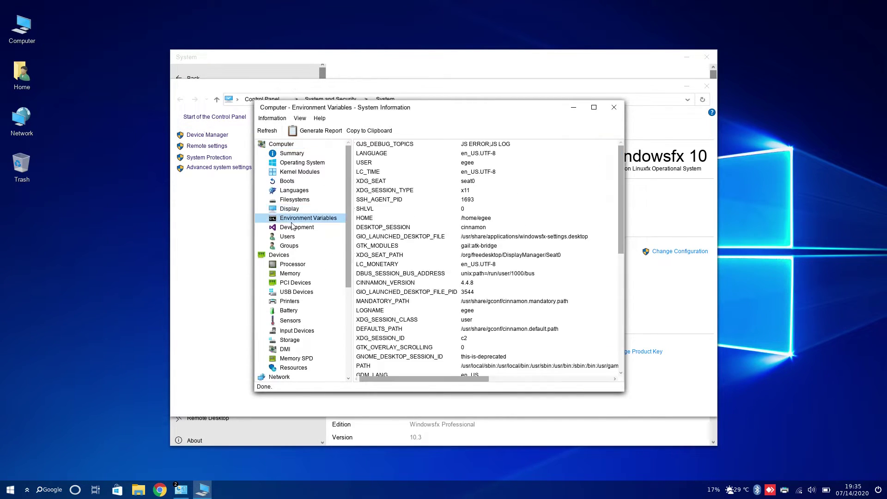
click(293, 226)
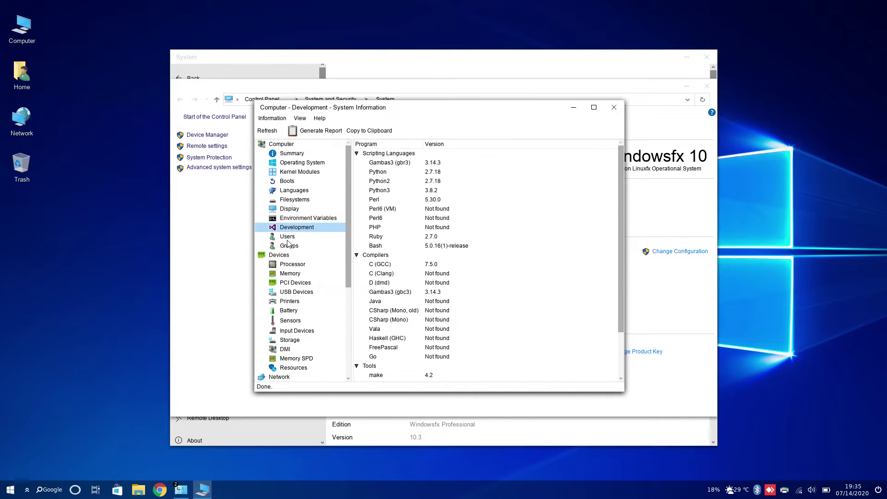
scroll(441, 250, down, 2)
click(284, 267)
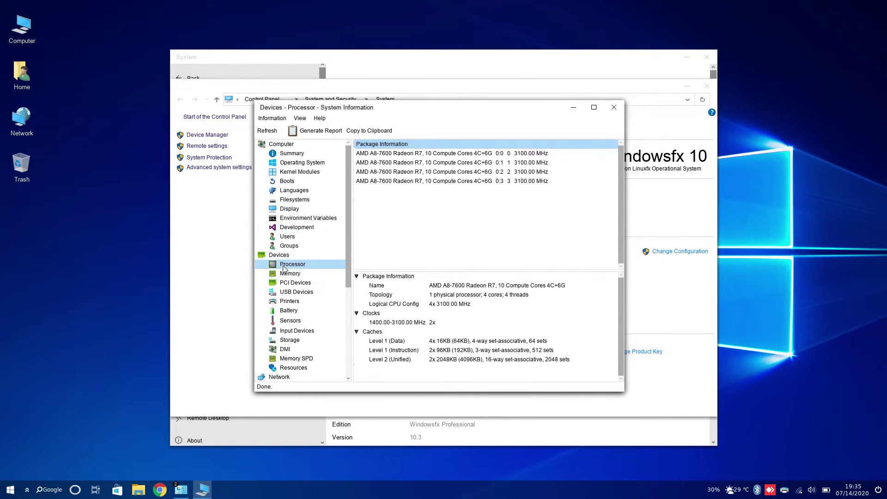
click(614, 107)
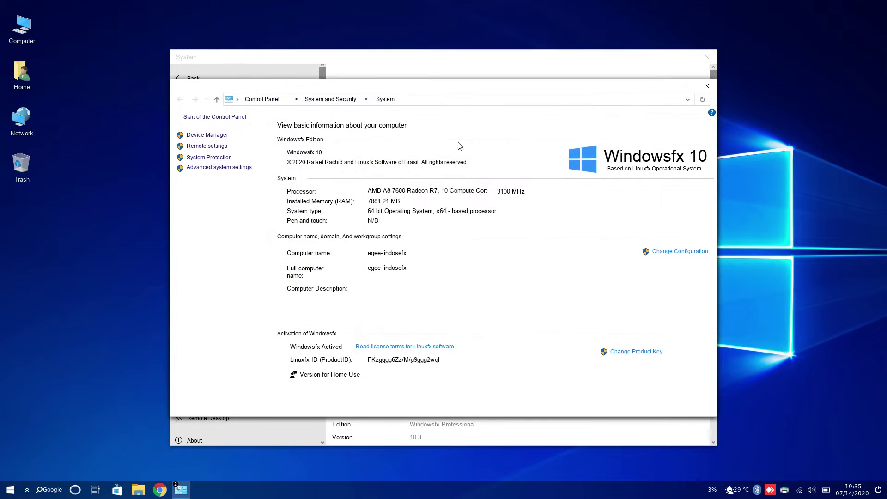
- View the remote settings and the System Protection options in System Properties
click(196, 146)
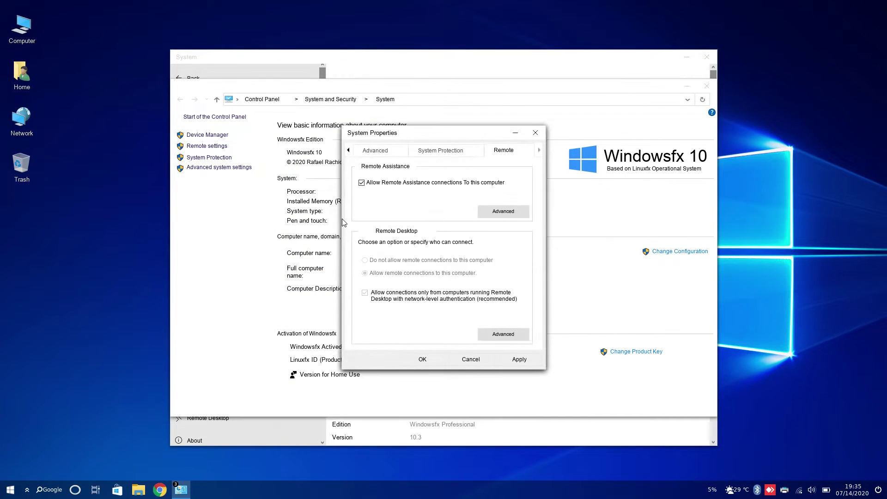
click(439, 150)
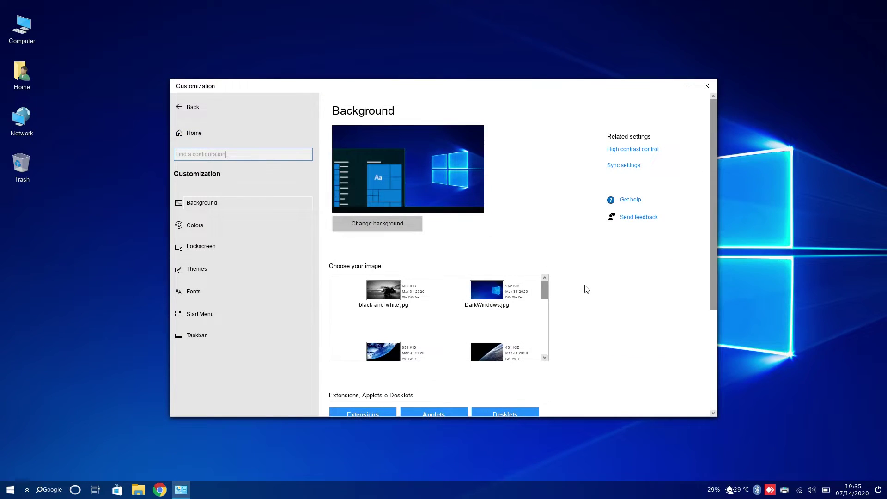
- Look through the available background images and the other options in the Customization settings
scroll(586, 289, down, 3)
scroll(497, 198, down, 5)
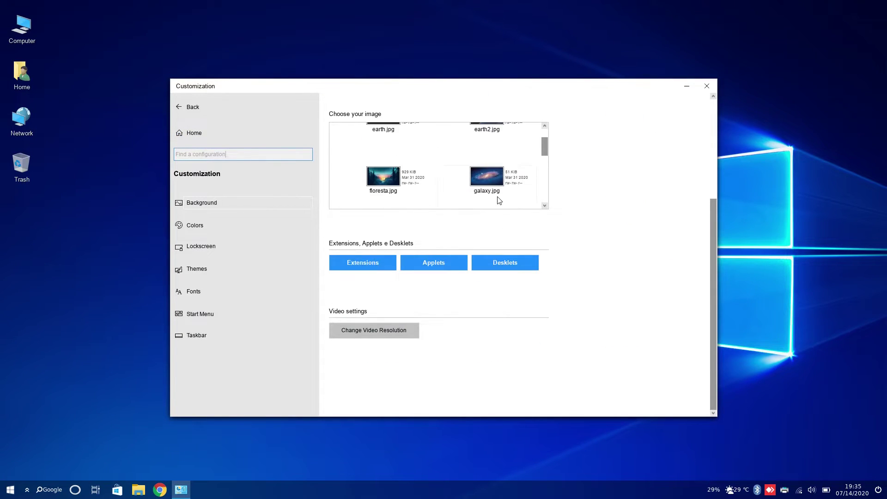
scroll(638, 277, up, 2)
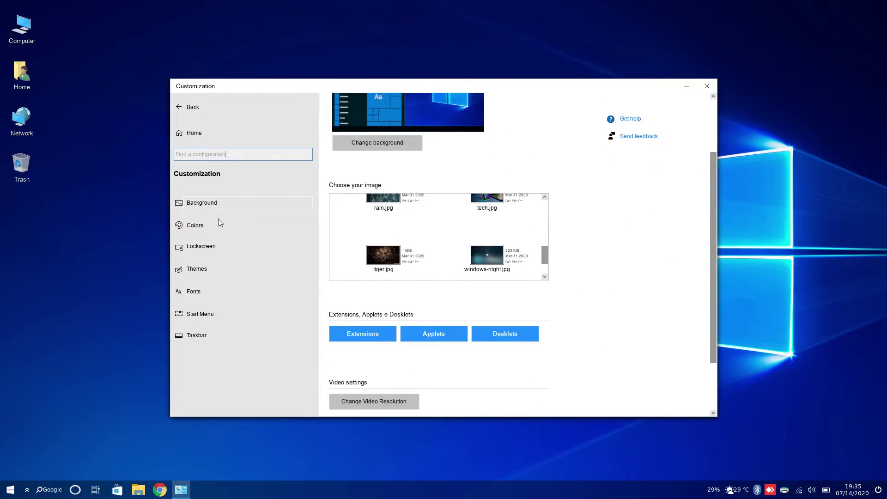
- View the device color profiles from the Colors section of the Customization settings and close the Color window
click(204, 225)
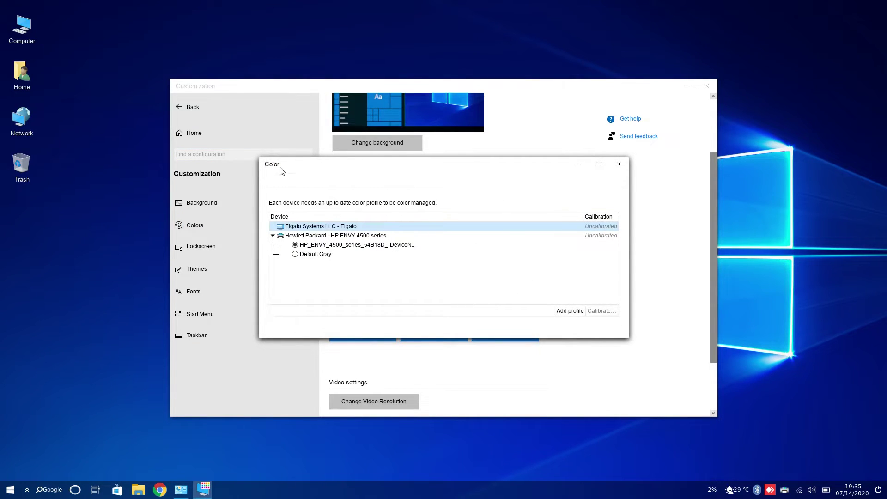
click(622, 165)
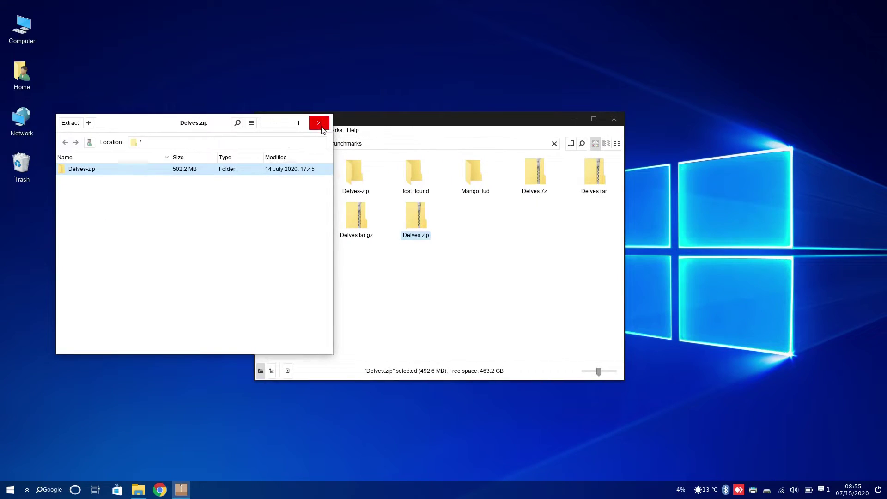
- Close the Delves.zip archive window and open asmreg.ac3 from the Delves-zip/Media folder in Rhythmbox
click(317, 123)
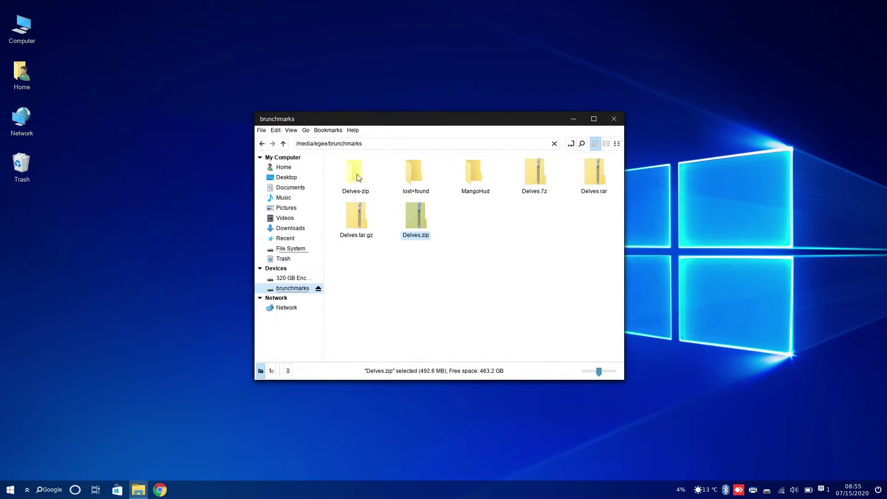
double_click(416, 213)
double_click(414, 172)
double_click(356, 174)
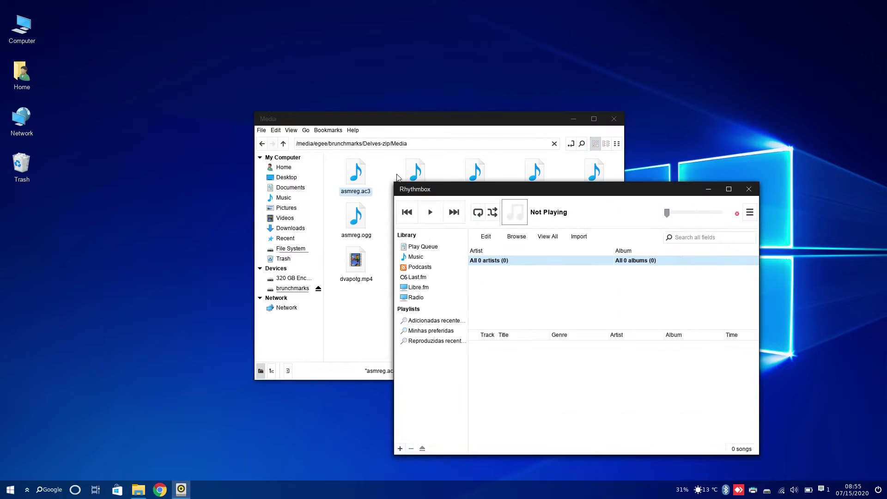
- Move the file window aside and run the balenaEtcher and pling-store AppImages from Delves-zip/Apps
double_click(415, 172)
drag(458, 118, 236, 44)
double_click(312, 206)
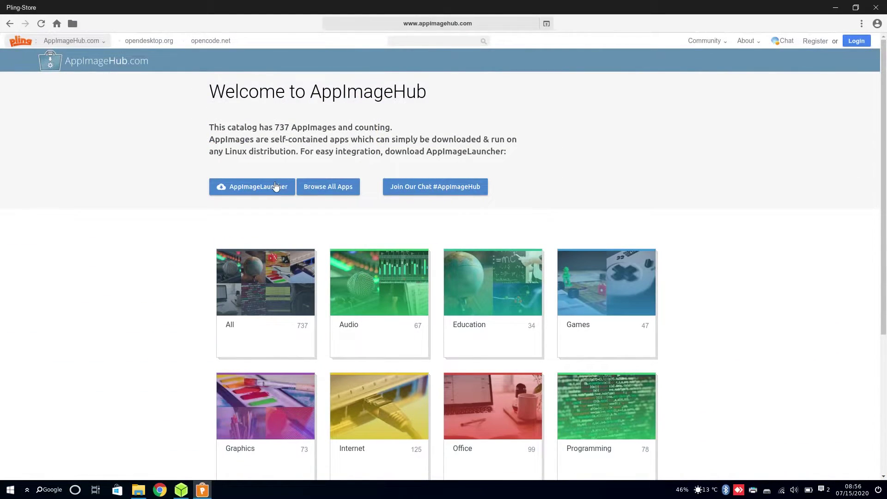
- Browse the All category of AppImageHub in Pling-Store, and close Pling-Store and balenaEtcher
scroll(271, 185, down, 3)
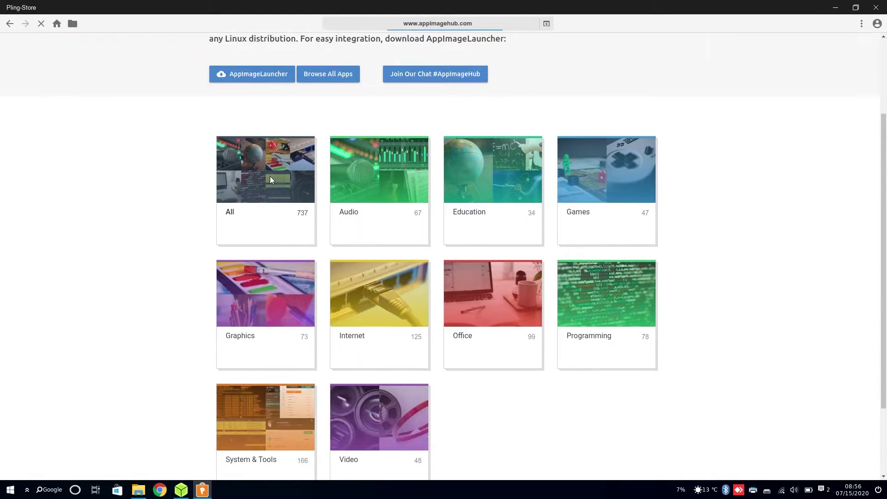
click(270, 176)
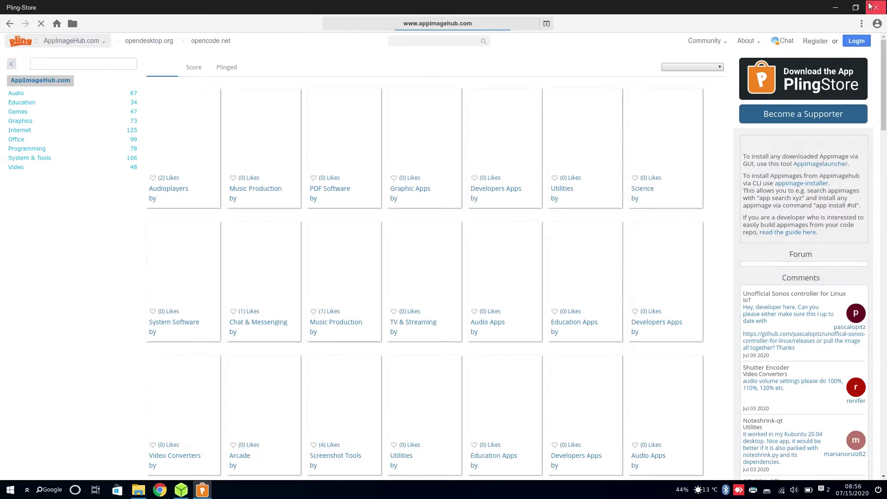
click(870, 6)
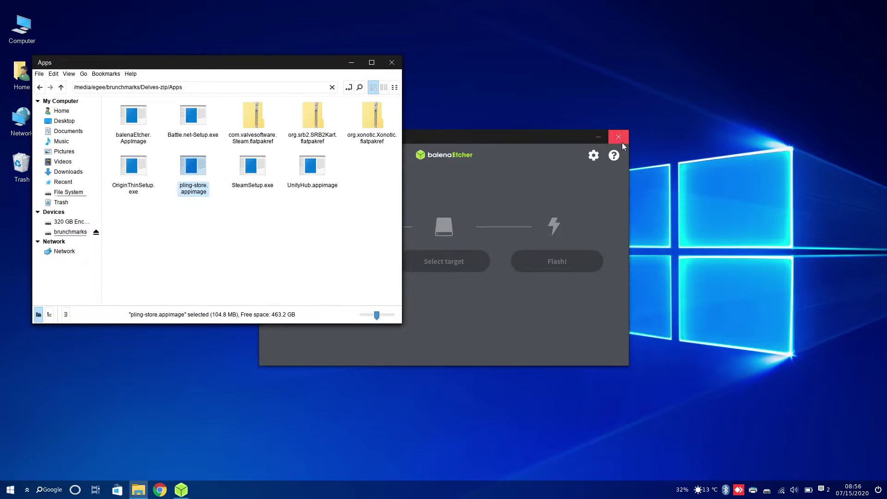
click(621, 142)
drag(291, 63, 477, 123)
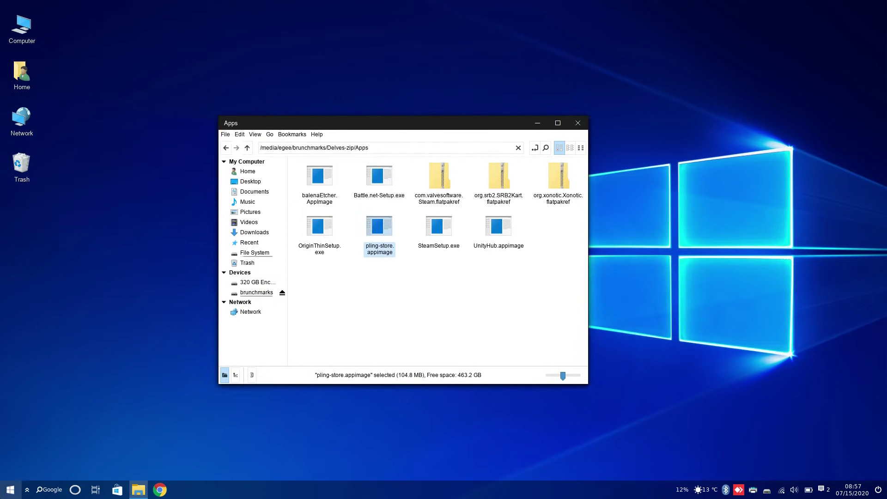
- View the .EXE and .MSI compatibility option in Windowsfx settings and cancel its extra library installation dialog
click(10, 489)
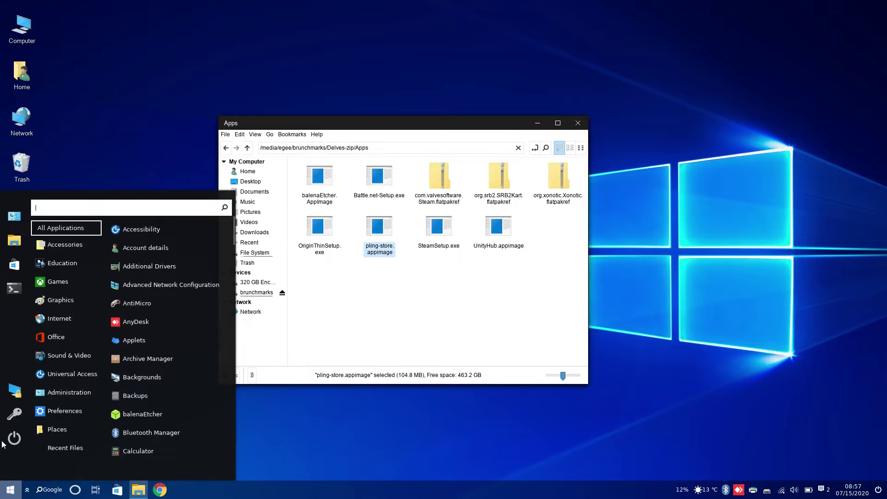
click(11, 215)
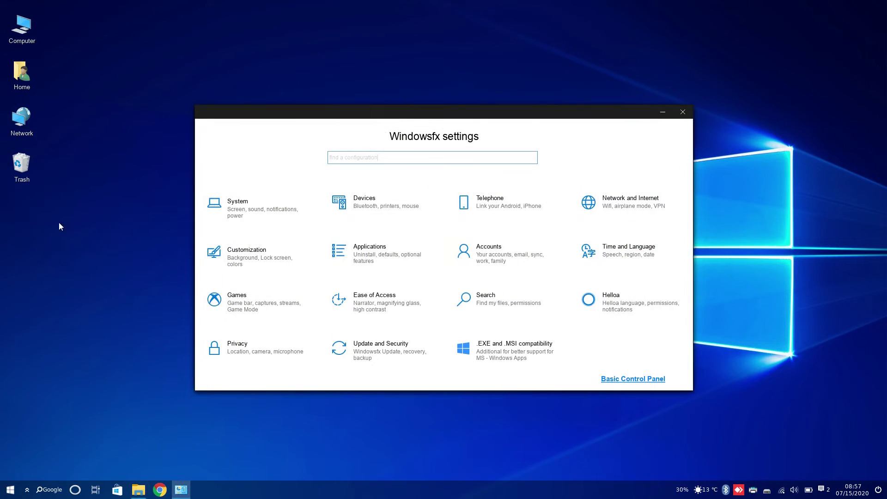
click(503, 350)
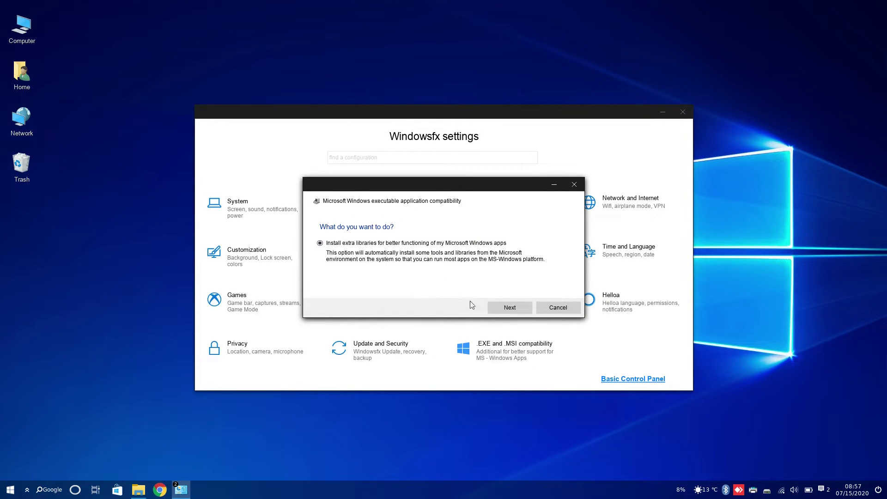
click(558, 307)
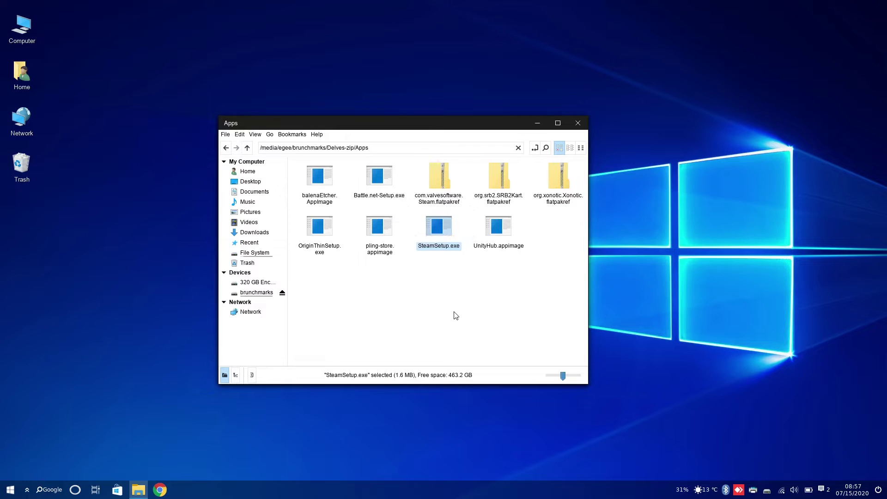
- Install Steam in English with SteamSetup.exe and finish the setup with Run Steam enabled
click(494, 317)
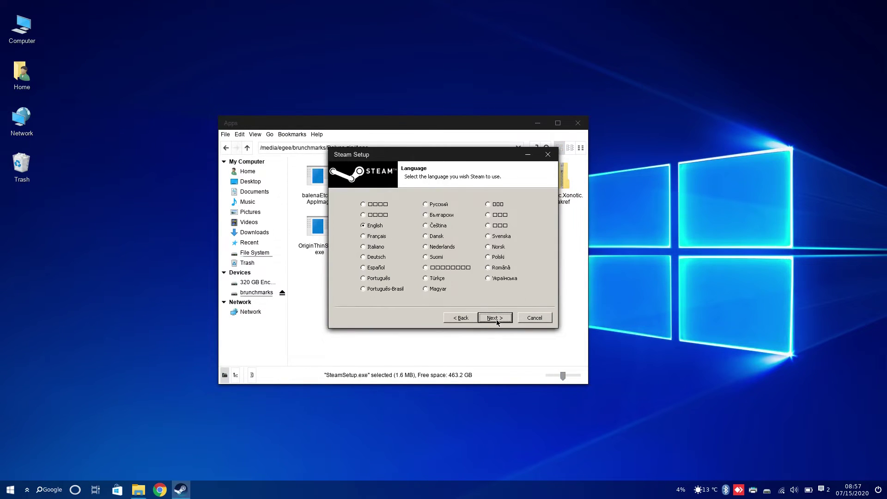
click(497, 322)
click(496, 322)
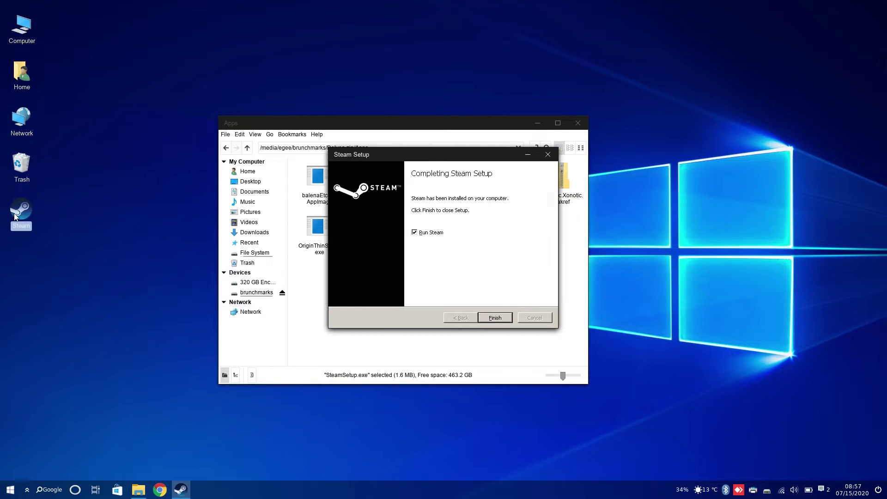
click(489, 318)
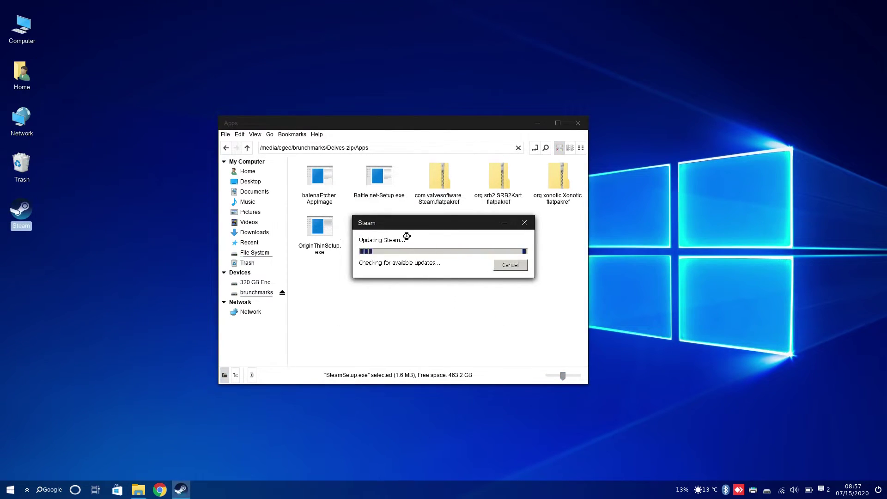
- Move the Steam update window away from the Apps folder and run OriginThinSetup.exe
drag(422, 230, 664, 76)
click(322, 232)
double_click(322, 233)
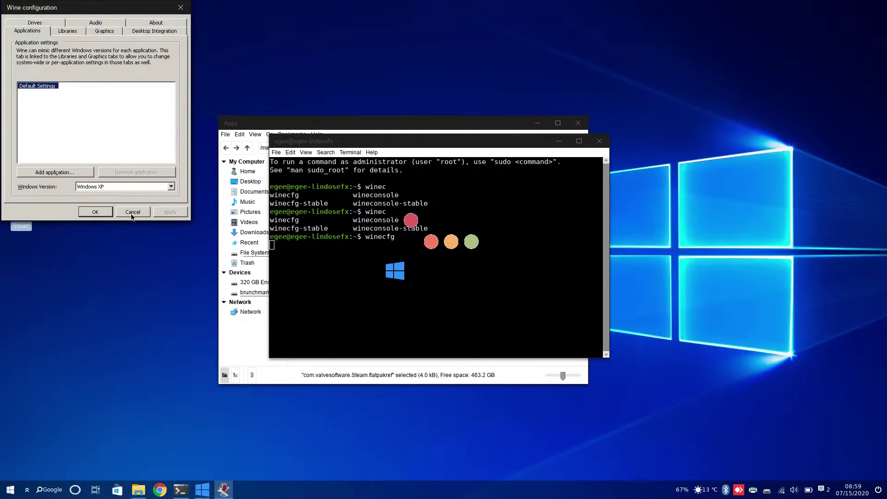
- Set the Windows version in Wine configuration to Windows 10, apply it, and close the configuration and terminal windows
click(95, 188)
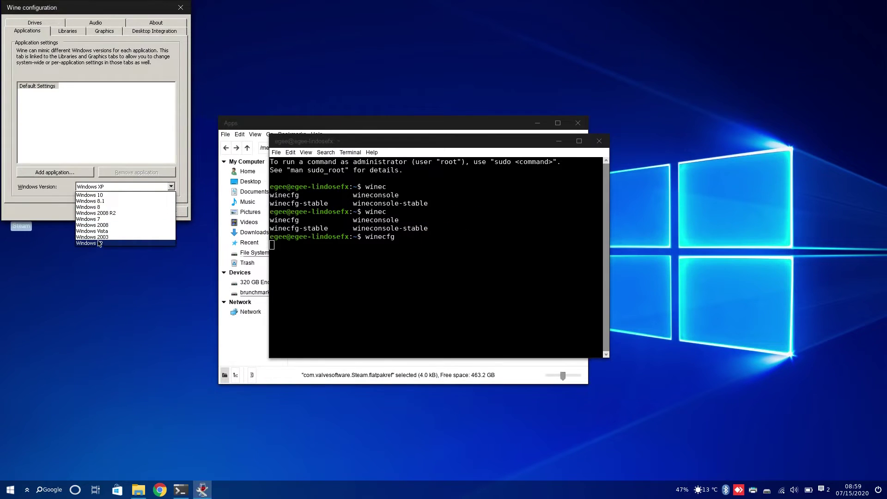
click(98, 219)
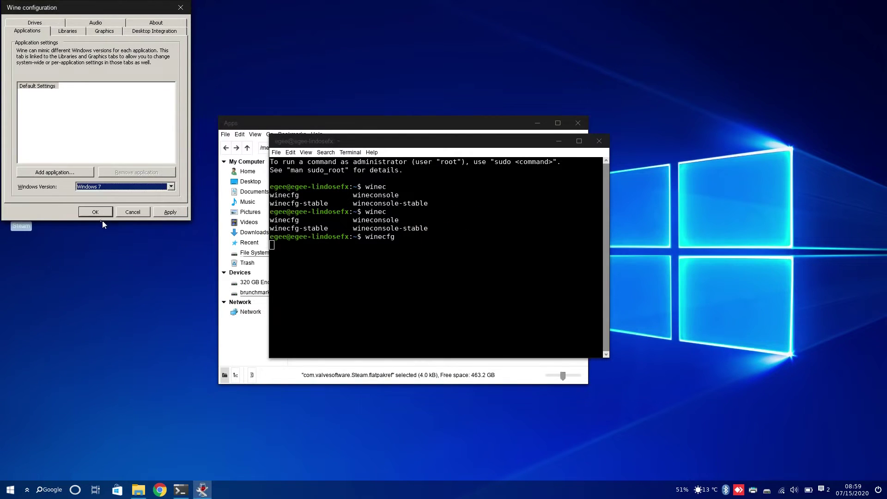
click(135, 188)
click(123, 198)
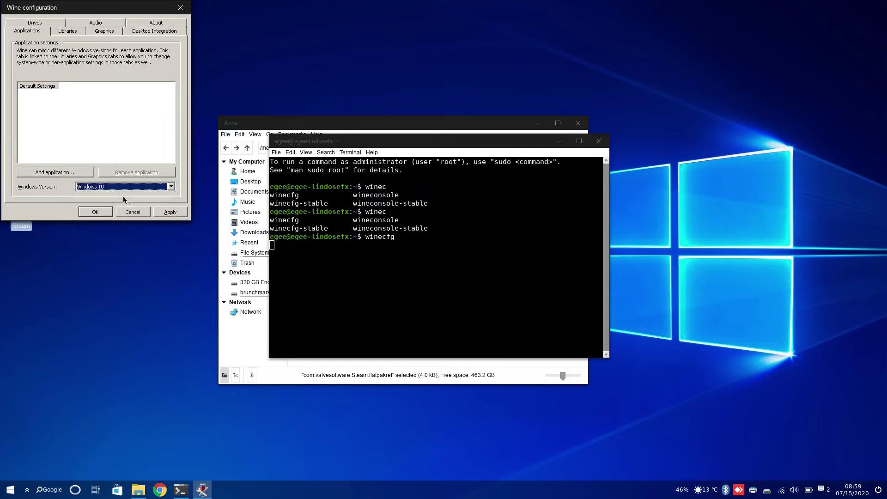
click(167, 211)
click(93, 212)
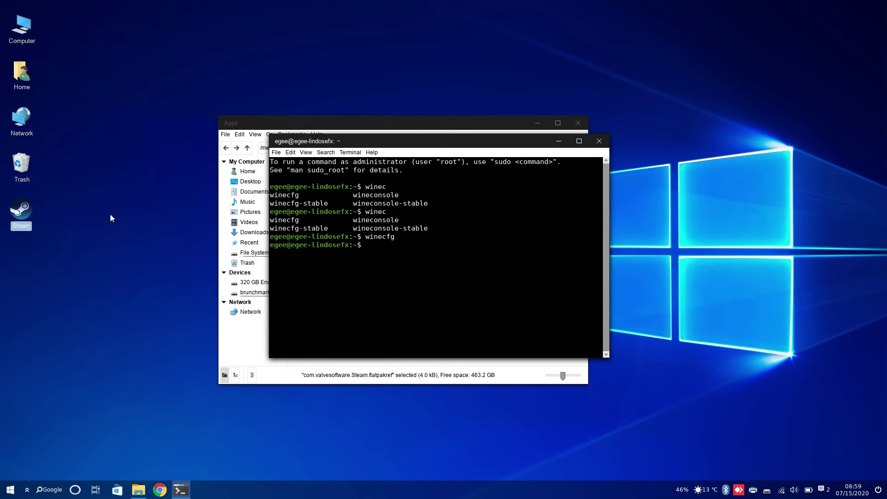
click(601, 144)
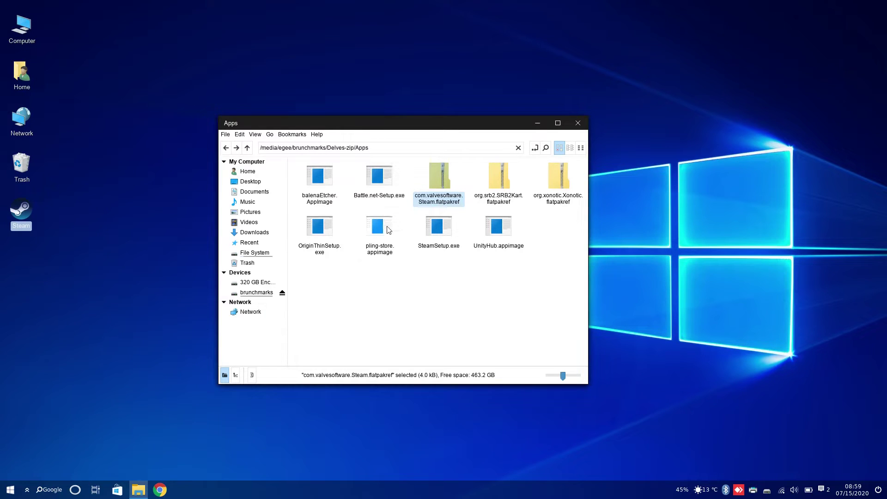
double_click(438, 226)
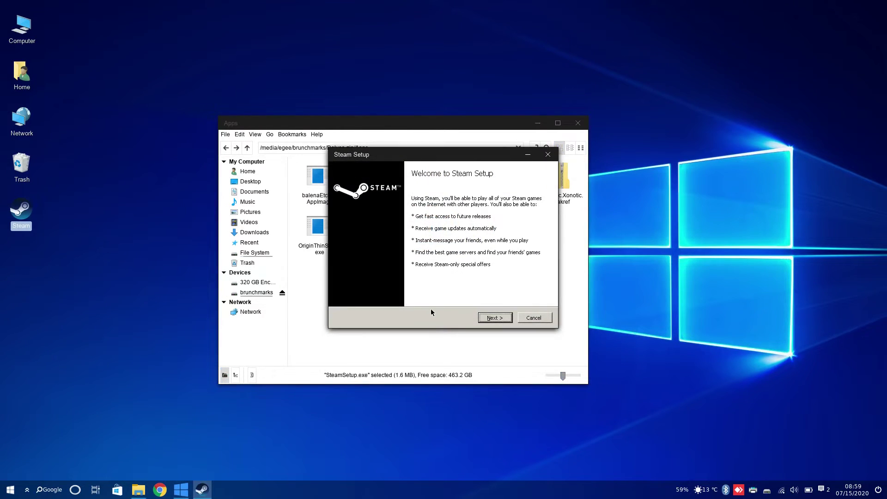
click(493, 318)
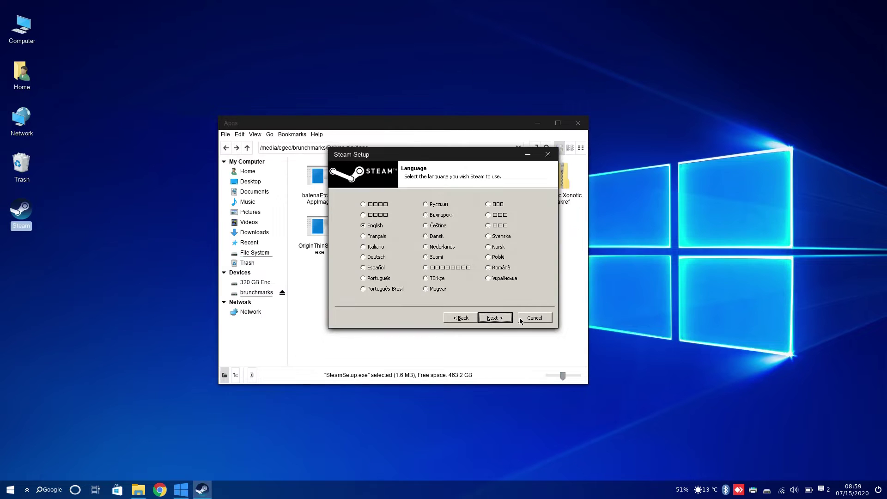
click(460, 318)
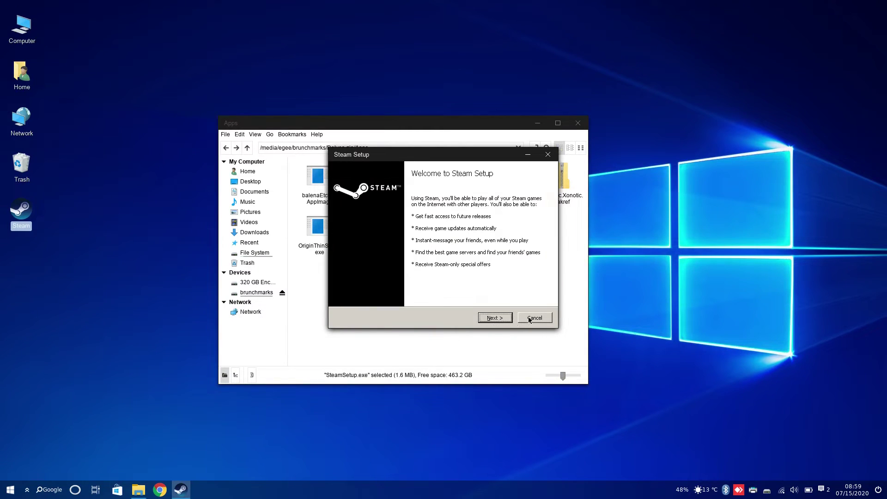
click(533, 318)
- Launch Steam from its desktop shortcut and try to install the com.valvesoftware.Steam.flatpakref file
double_click(19, 215)
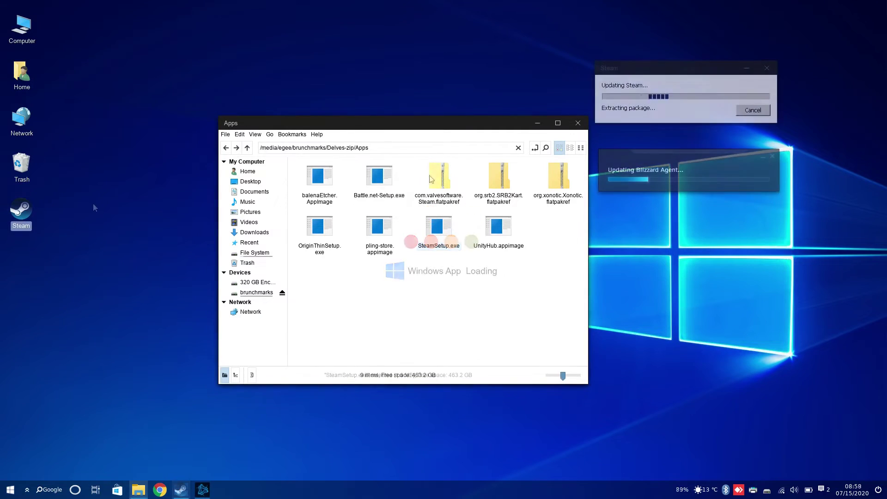
double_click(438, 178)
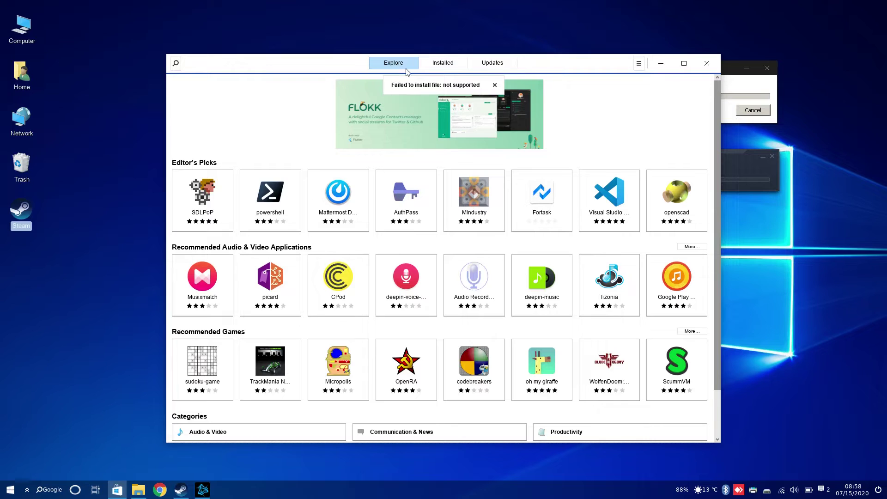
- Search the installed applications for "term" to find the terminal
click(7, 493)
text(term)
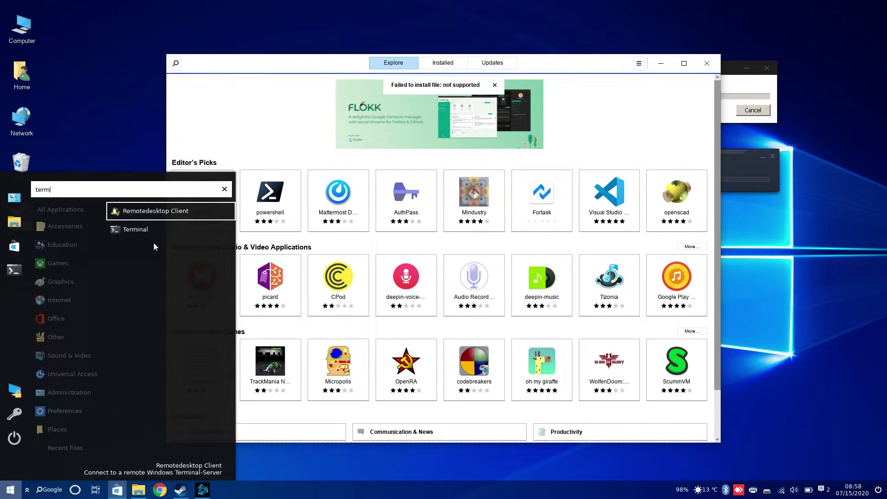
scroll(139, 228, down, 5)
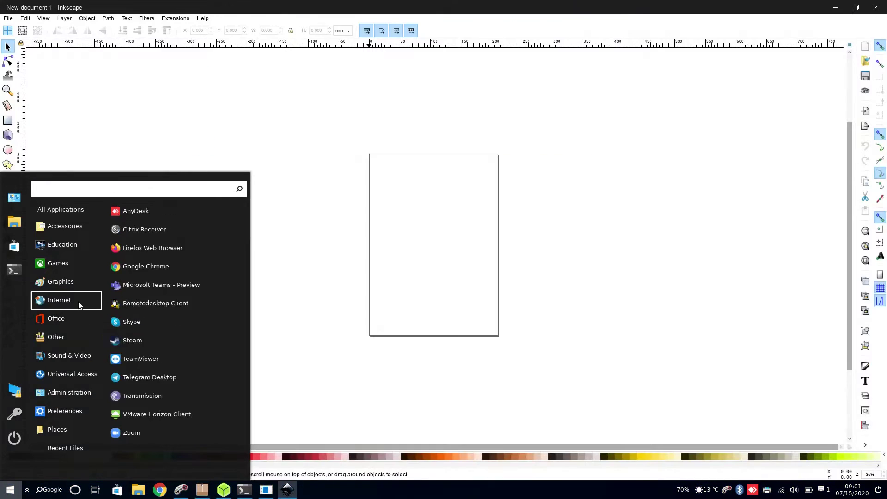
- Dismiss the winetricks 64-bit prefix warning and launch Steam from the Games applications
click(60, 282)
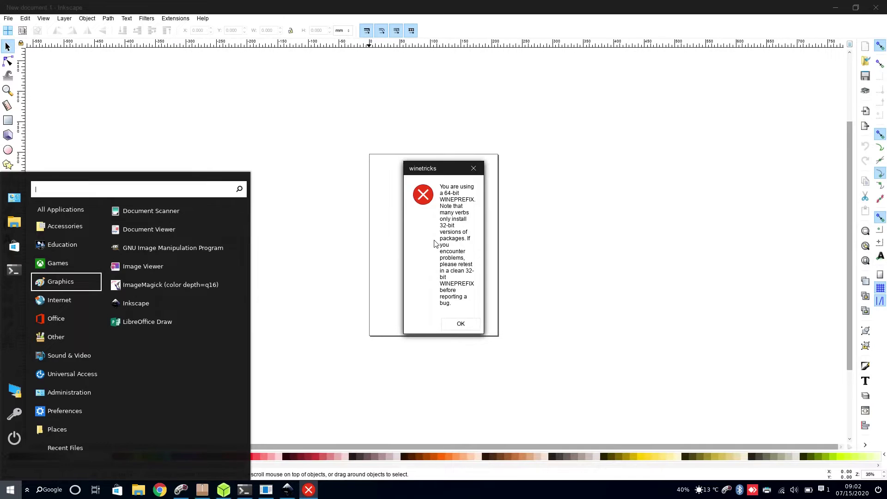
click(461, 324)
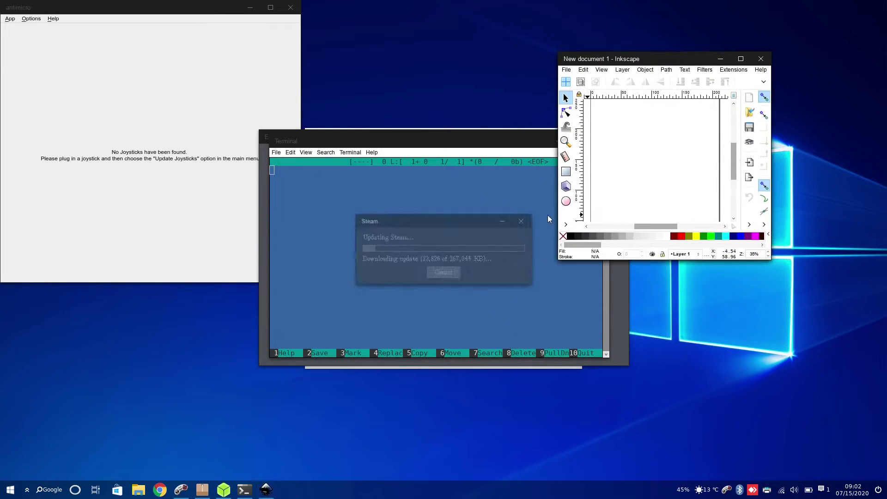
click(10, 489)
click(57, 263)
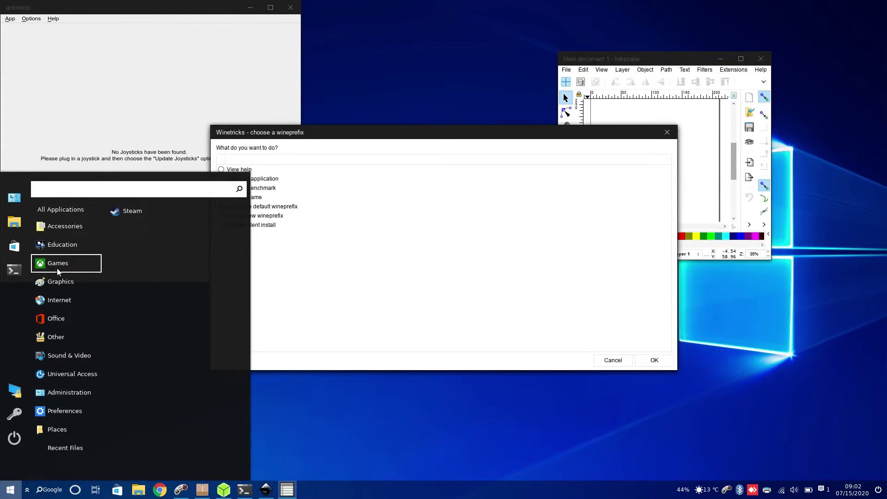
click(152, 211)
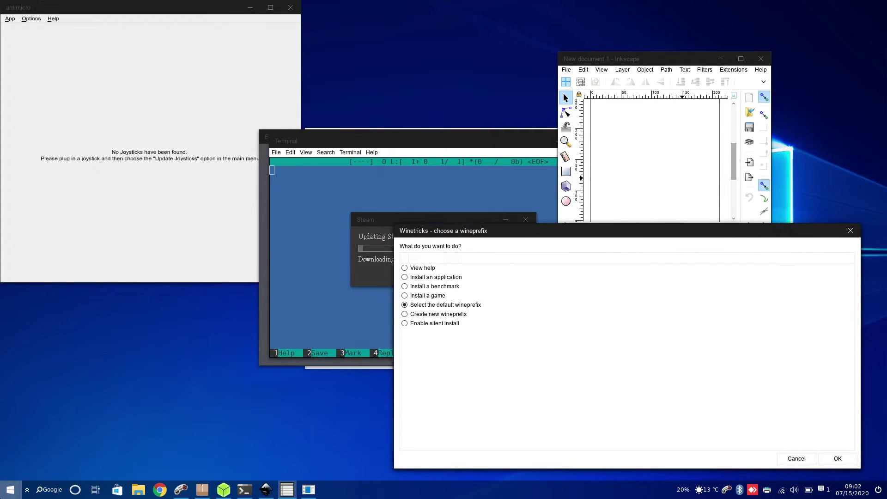
- Launch Kodi from the Sound & Video applications
click(10, 489)
mouse_move(69, 355)
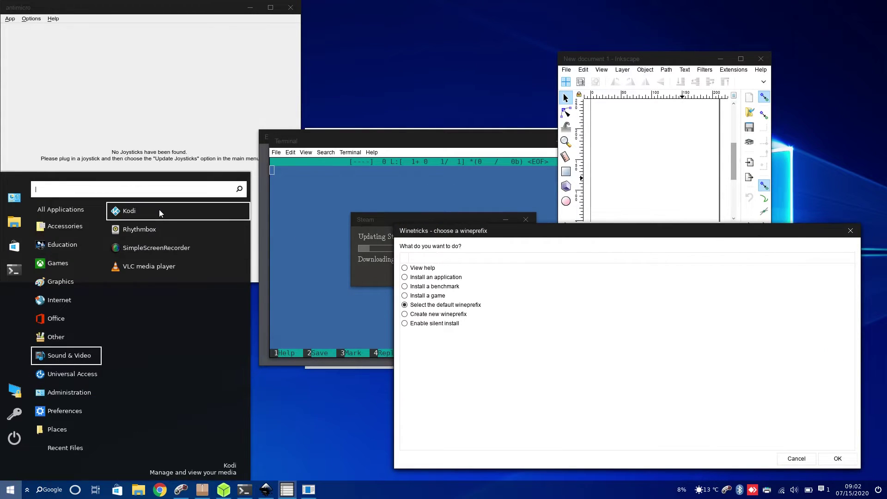
click(139, 210)
click(143, 229)
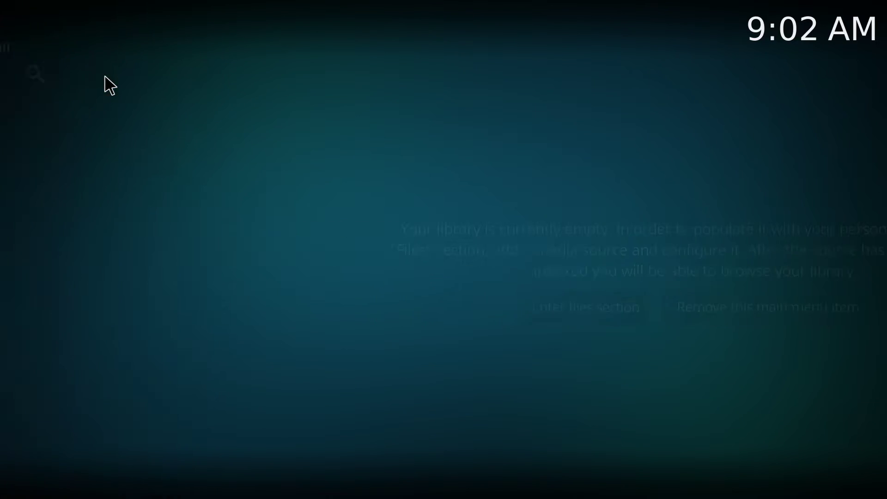
- Launch the Rhythmbox music player and browse the installed applications for further preinstalled programs to open
click(158, 406)
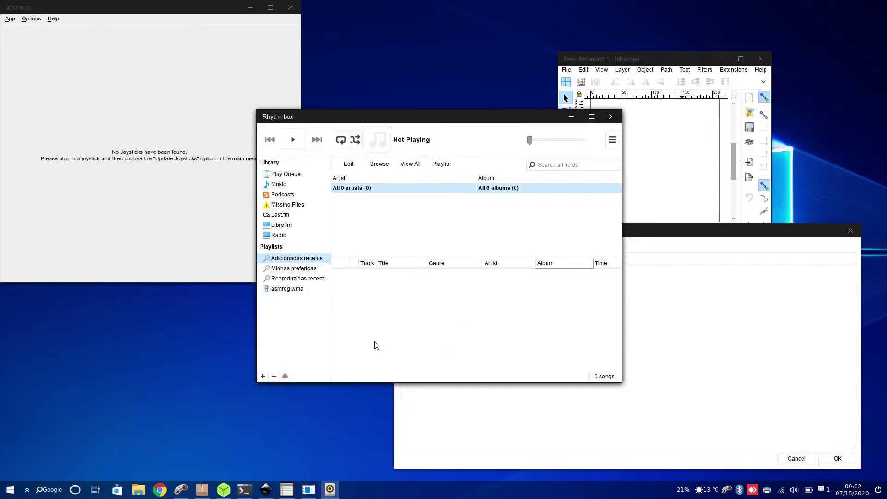
key(super)
click(148, 266)
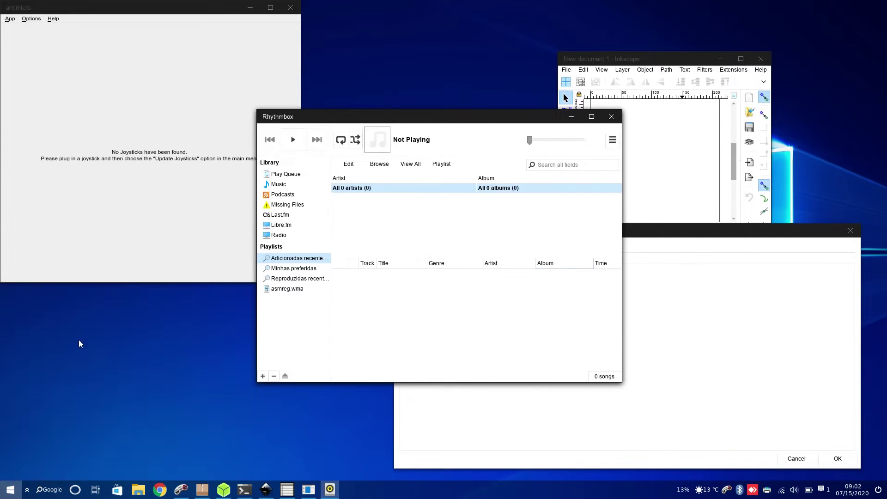
key(super)
click(156, 249)
key(super)
click(65, 380)
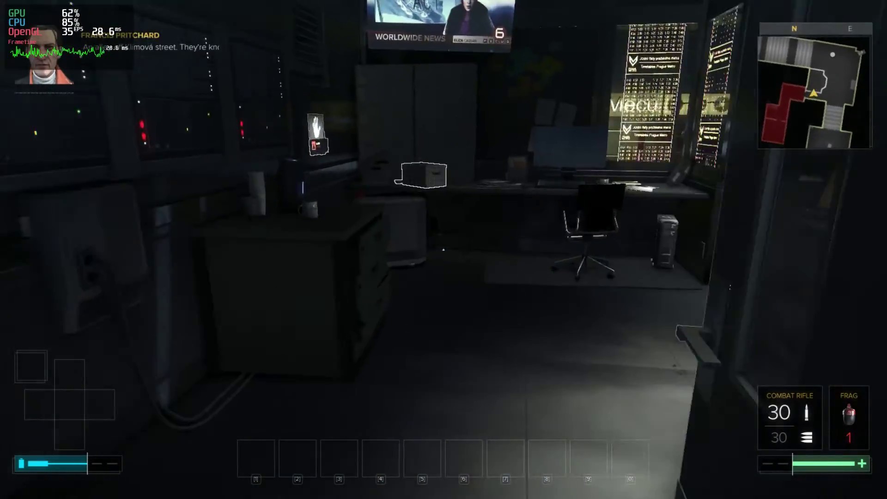
key(e)
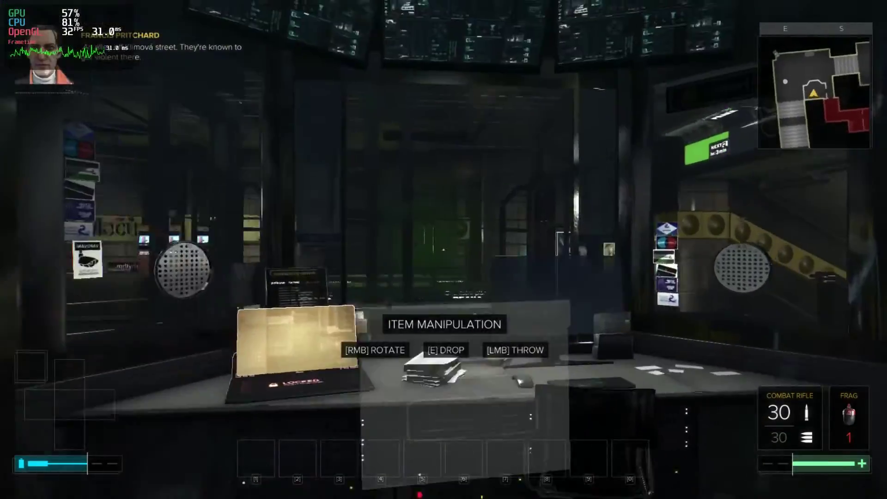
key(e)
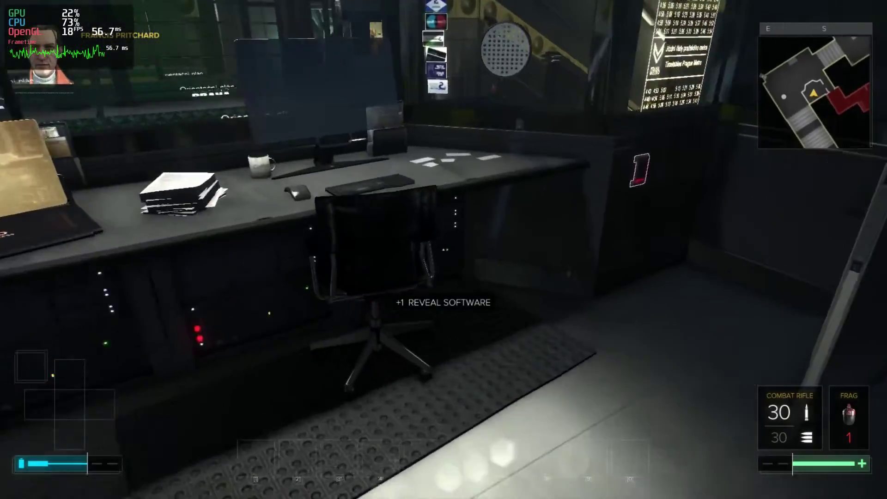
key(e)
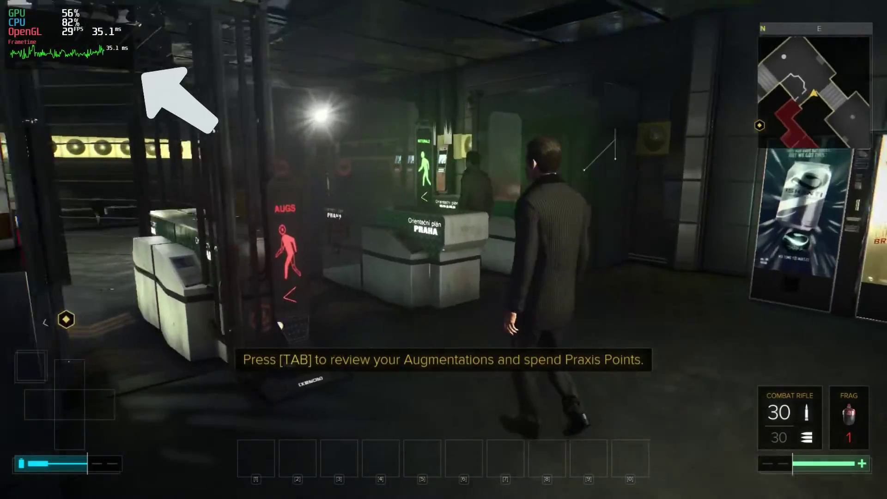
key(w)
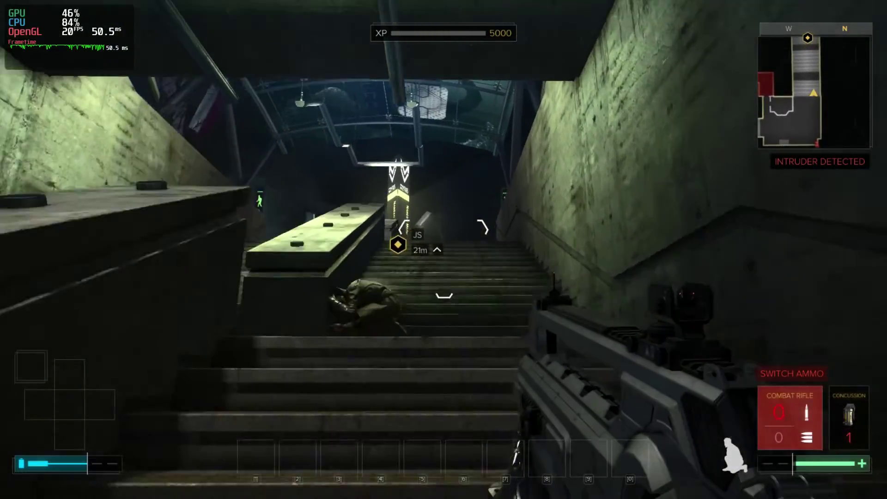
key(shift+w)
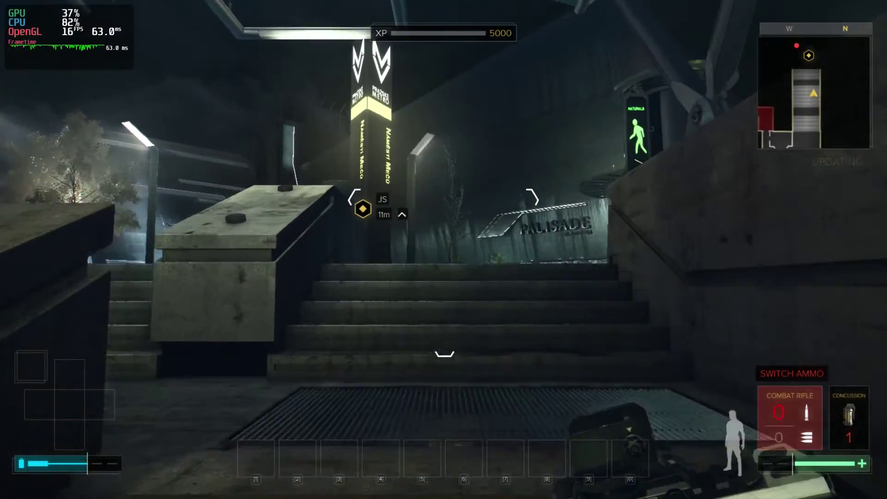
key(w)
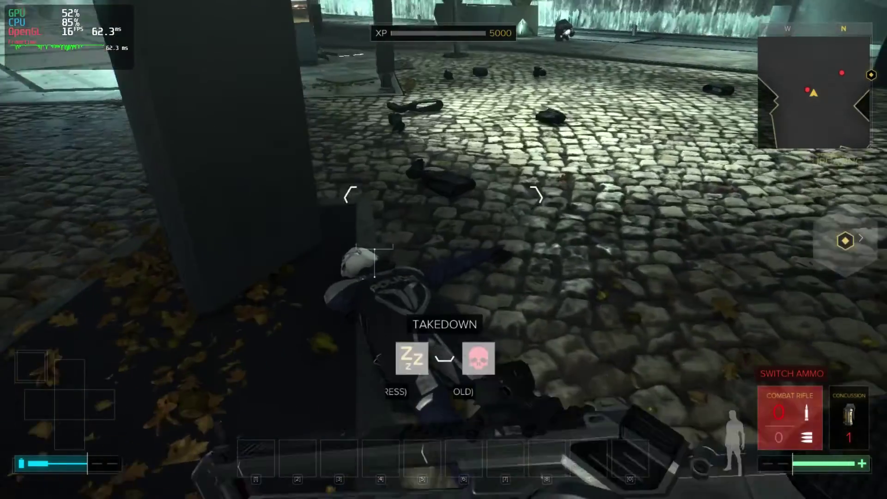
key(s)
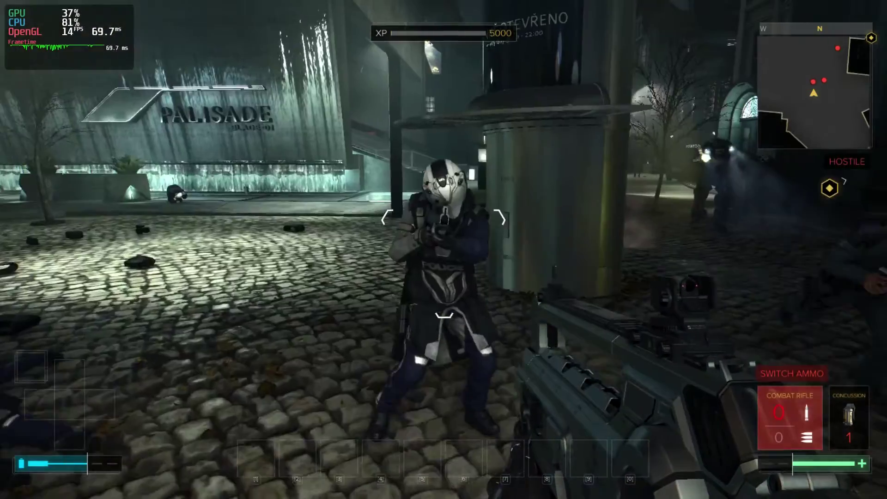
key(q)
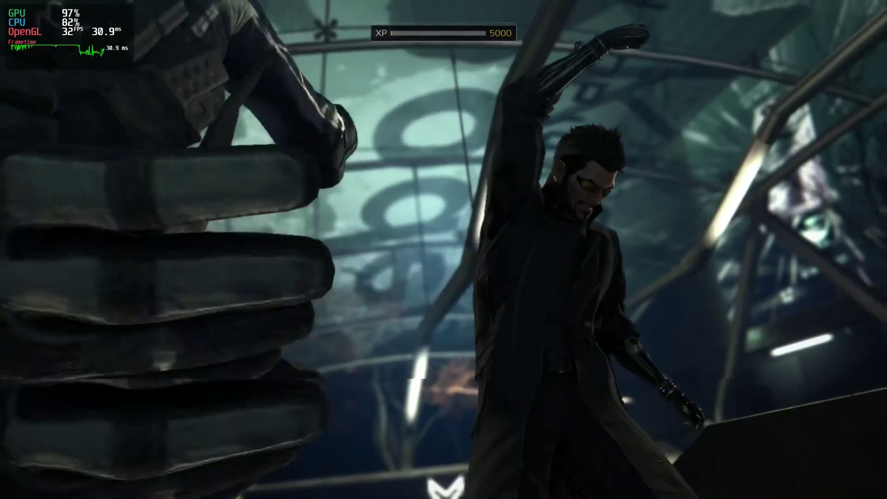